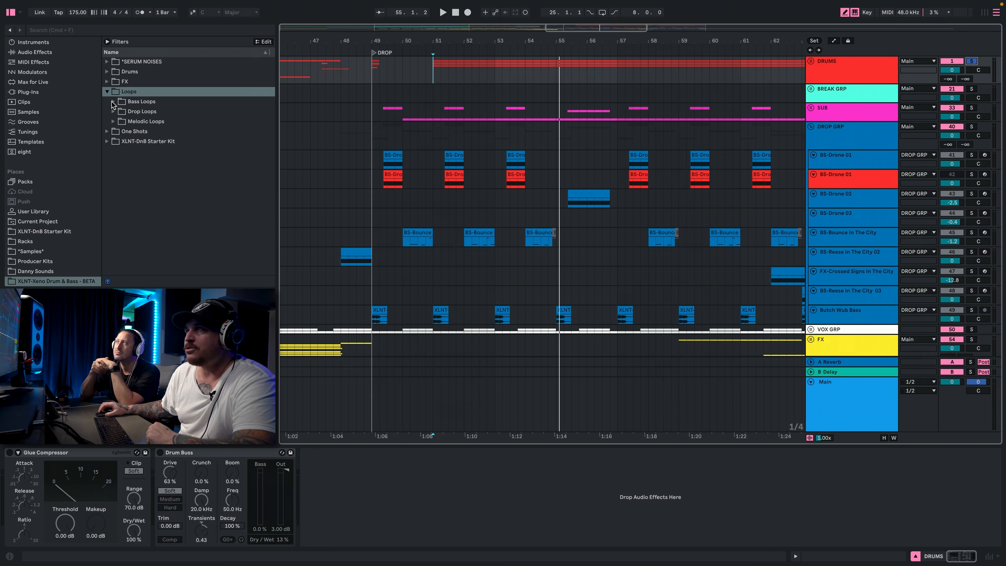
# Browse the Bass Loops and Drop Loops folders and audition several drop loops, including Drop Loop 20.
pyautogui.click(113, 102)
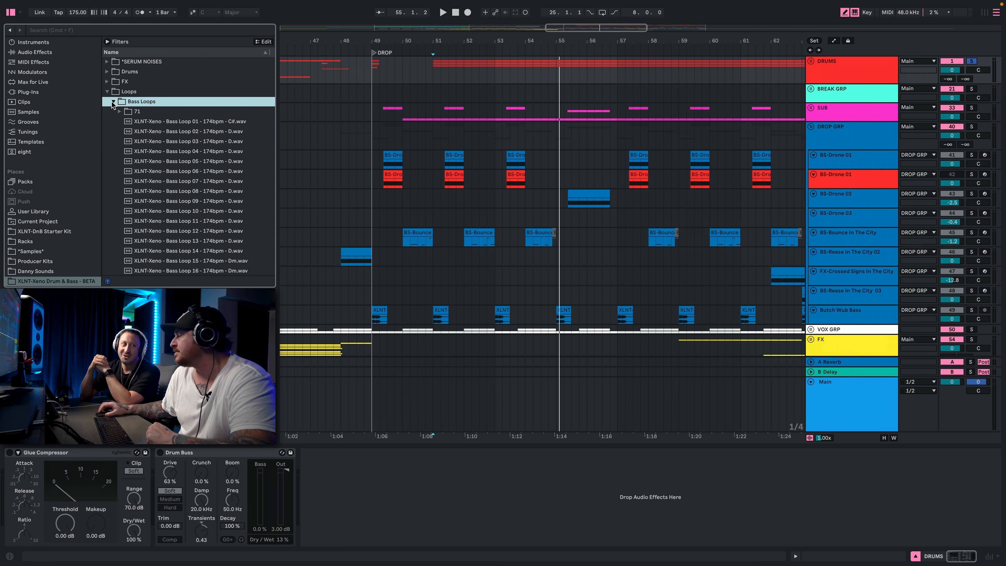
pyautogui.click(113, 102)
pyautogui.click(113, 112)
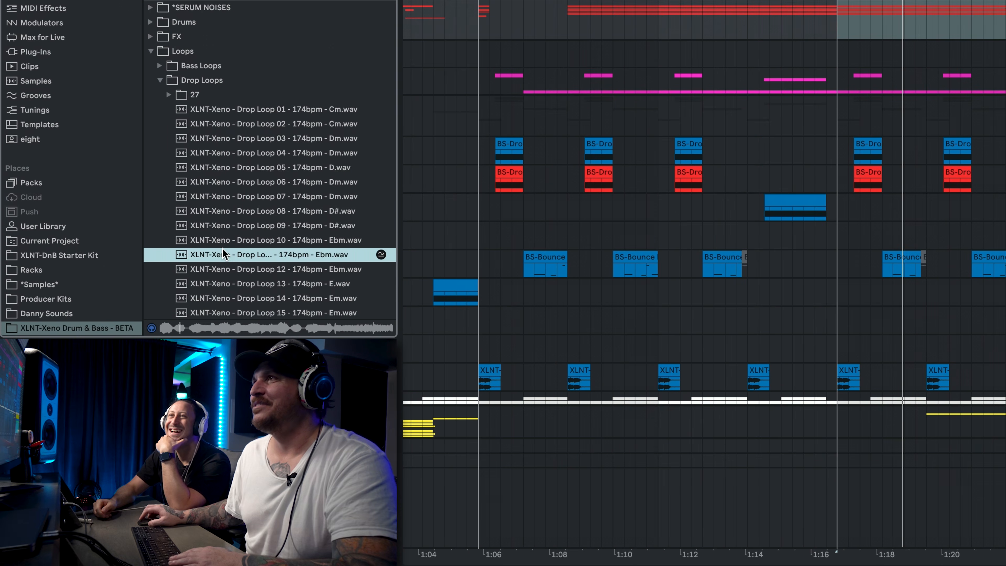
pyautogui.scroll(-3, 231, 257)
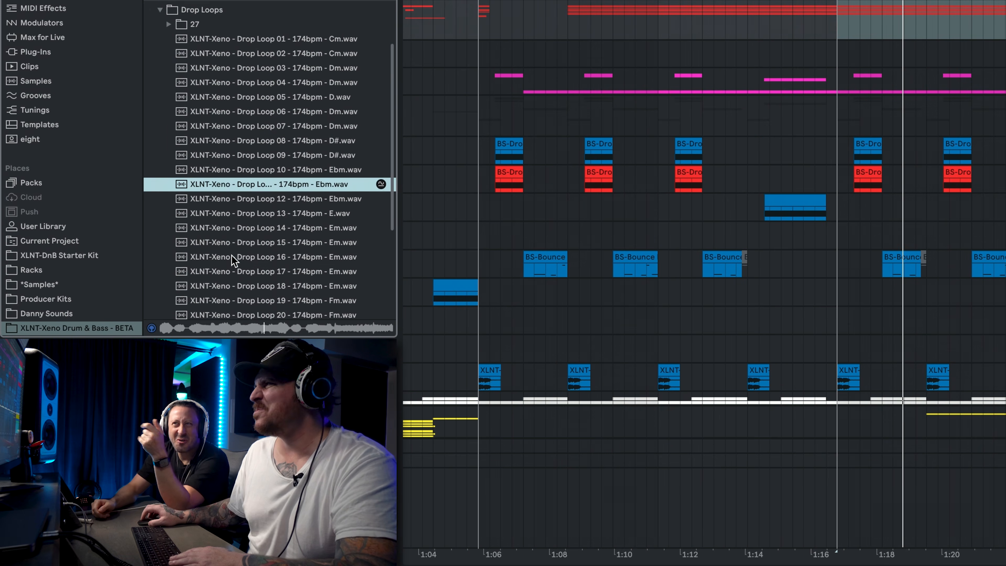
pyautogui.click(232, 256)
pyautogui.scroll(-3, 232, 256)
pyautogui.click(232, 255)
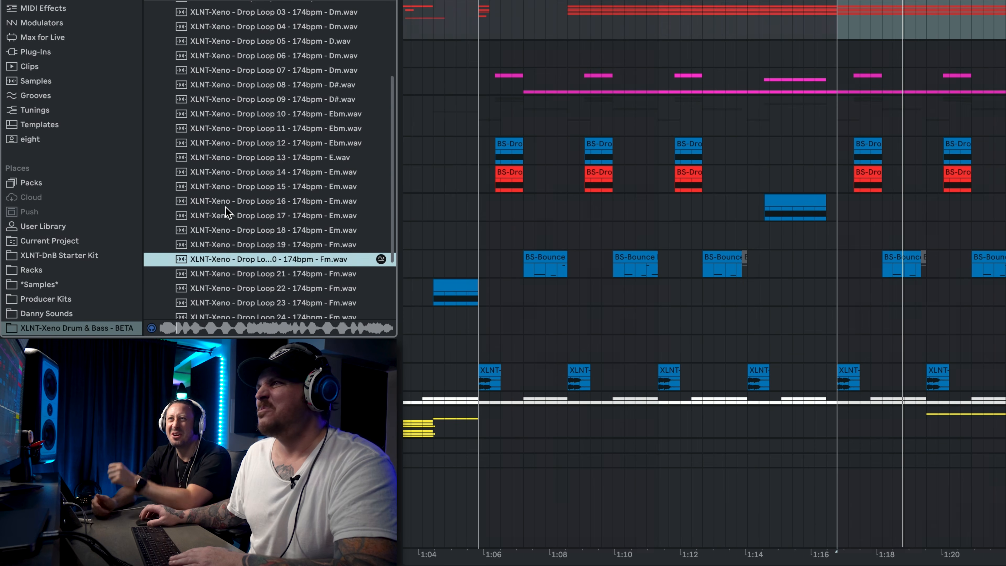
pyautogui.scroll(5, 216, 196)
pyautogui.click(160, 65)
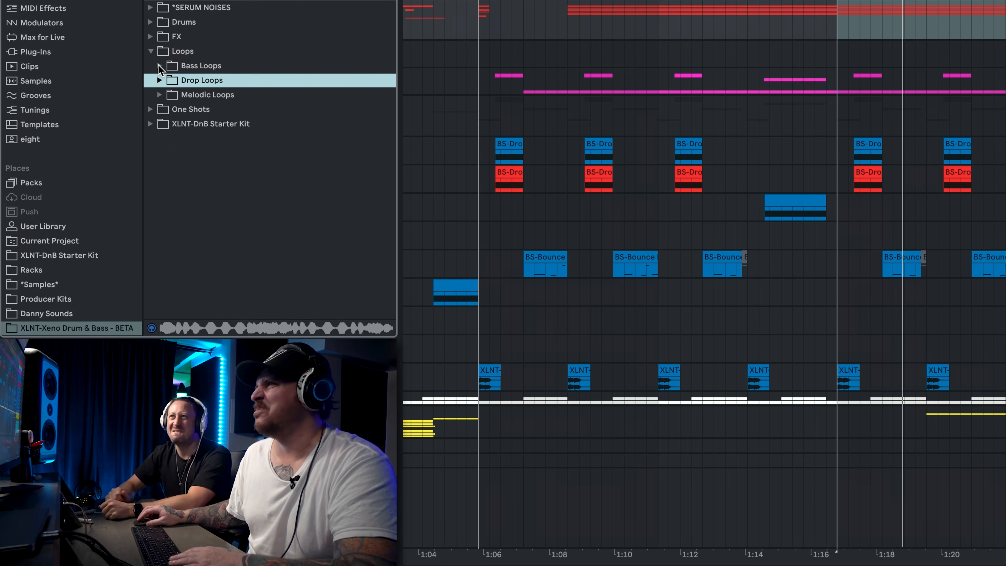
# Browse the Melodic Loops folder and audition Melodic Loops 01, 07, 09 and 17.
pyautogui.click(159, 94)
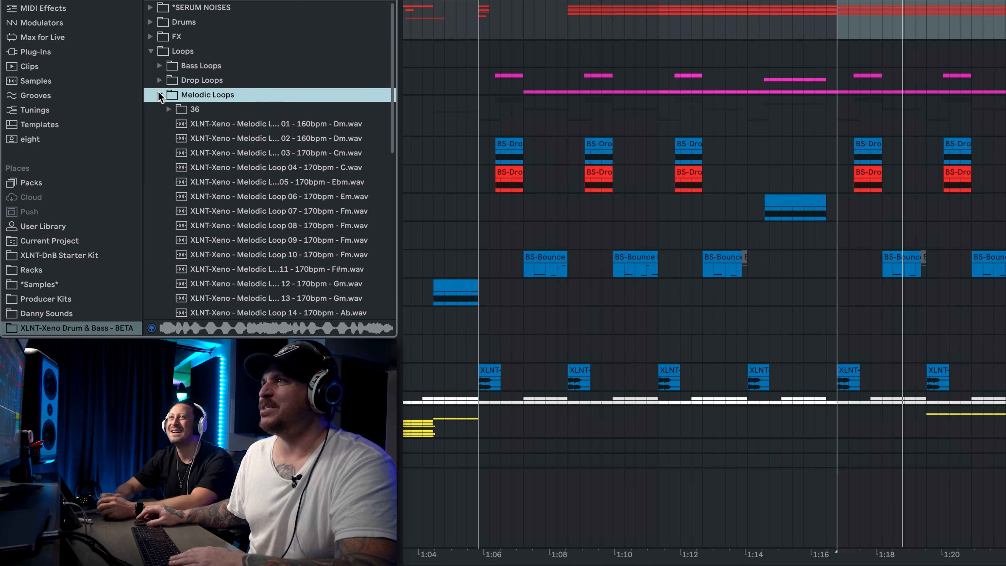
pyautogui.click(217, 124)
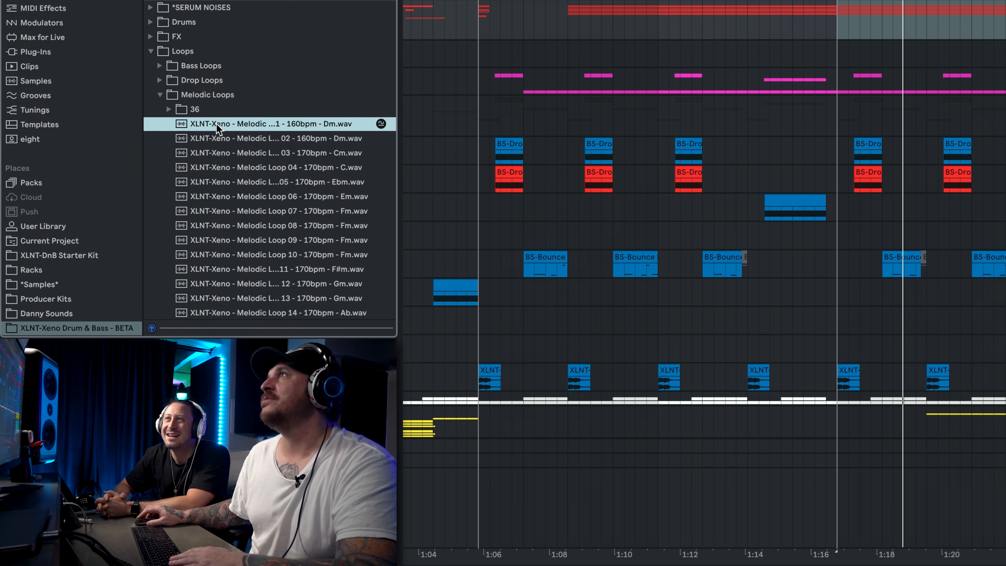
pyautogui.click(222, 214)
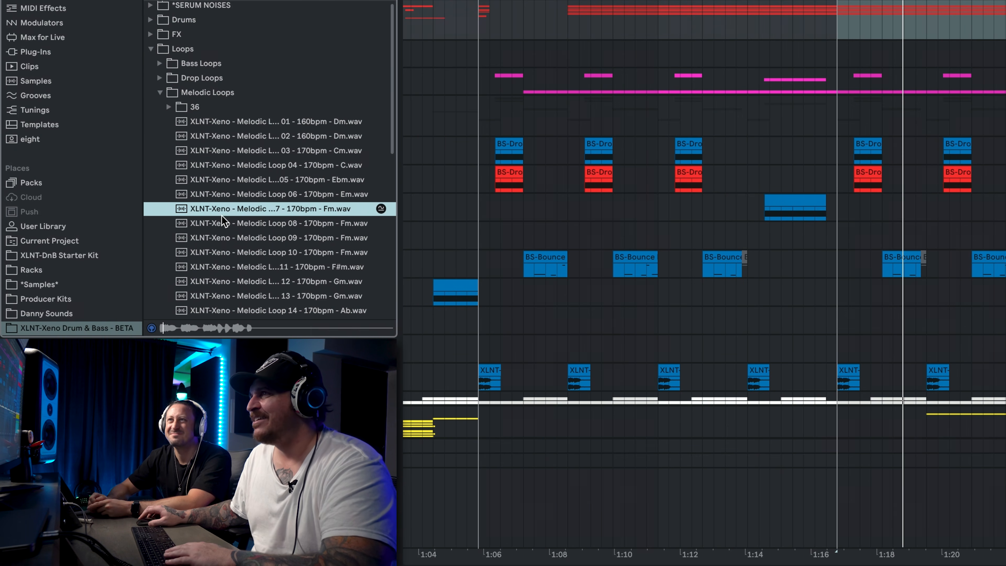
pyautogui.click(234, 241)
pyautogui.scroll(-1, 236, 244)
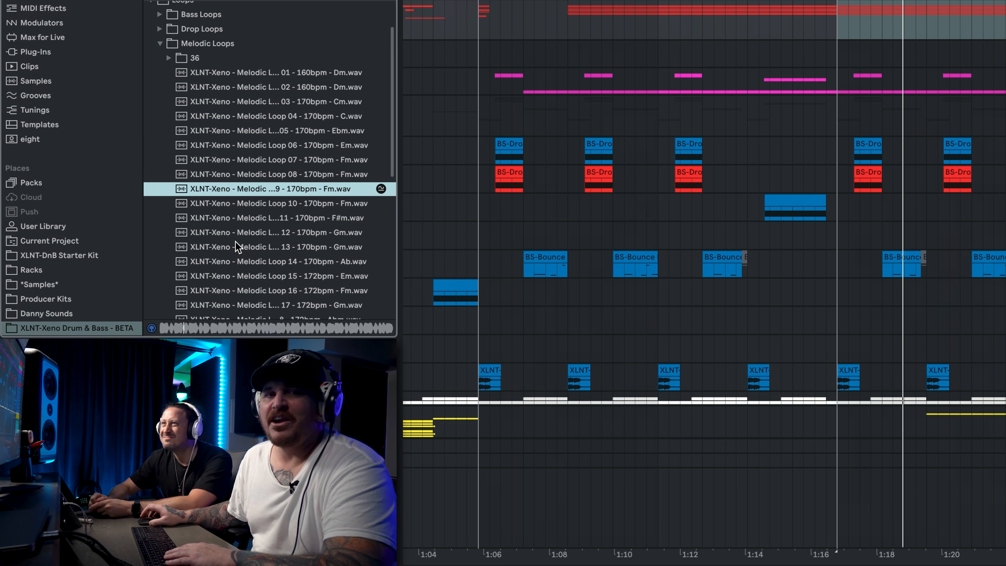
pyautogui.scroll(-2, 238, 243)
pyautogui.click(239, 249)
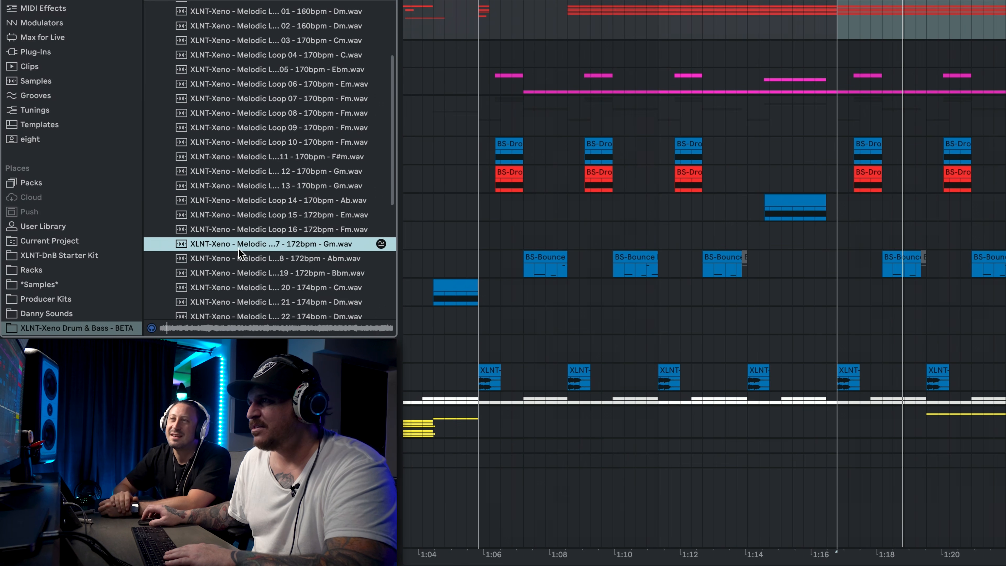
pyautogui.scroll(-2, 238, 249)
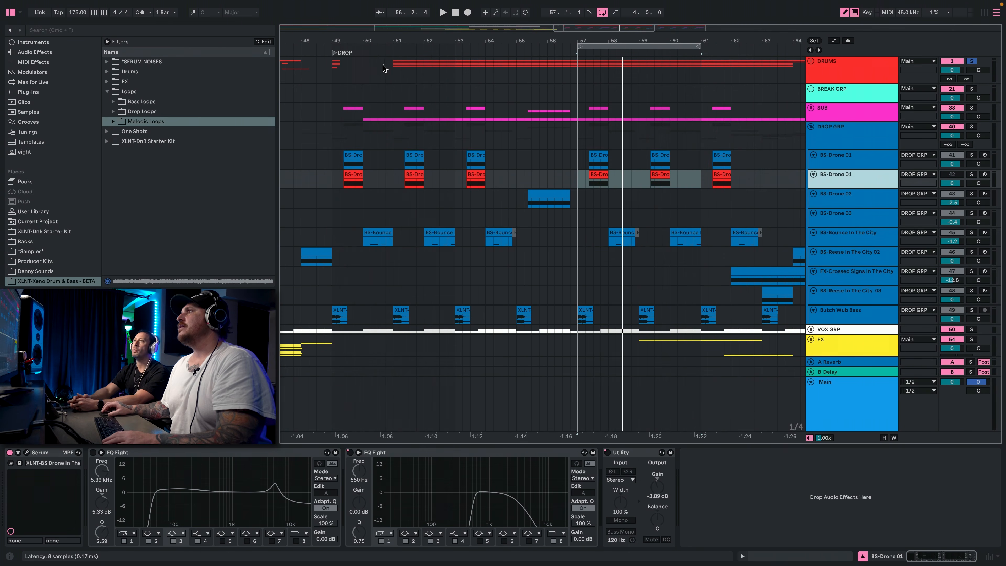
# Activate the red BS-Drone 01 track with its Serum instrument open and play the drop from bar 49.
pyautogui.moveTo(426, 138); pyautogui.dragTo(477, 51)
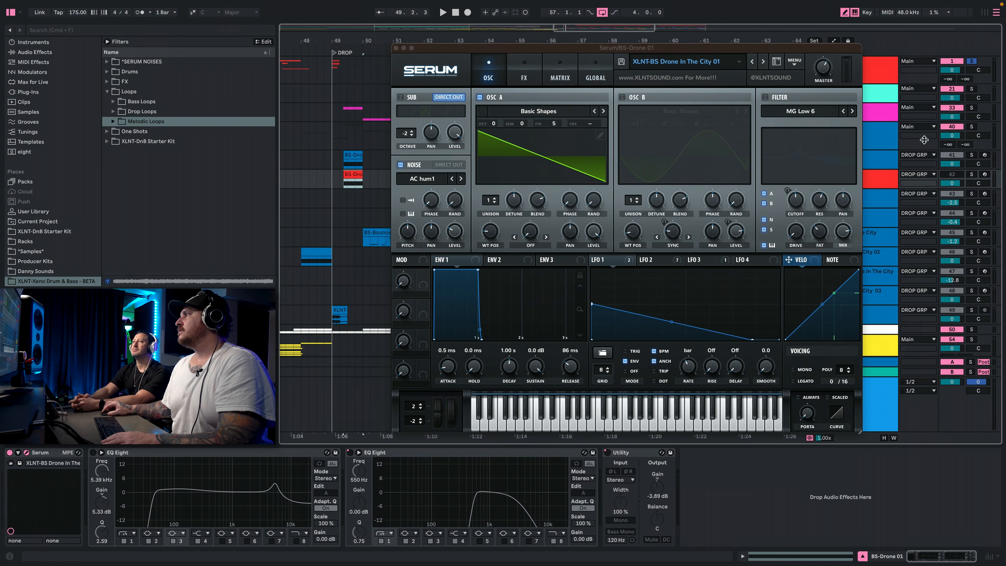
pyautogui.click(952, 175)
pyautogui.press('space')
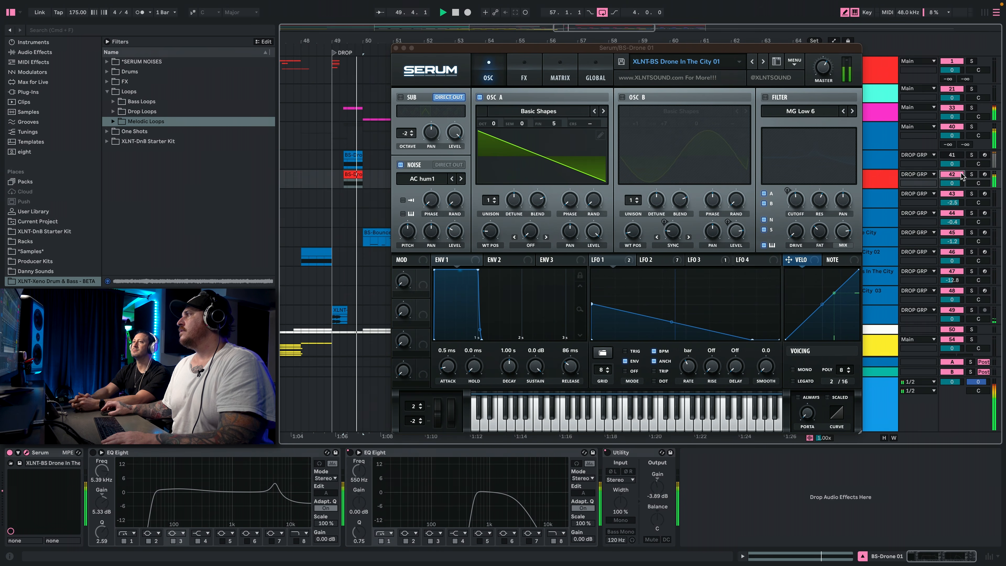
pyautogui.press('space')
pyautogui.press('space')
pyautogui.press('space')
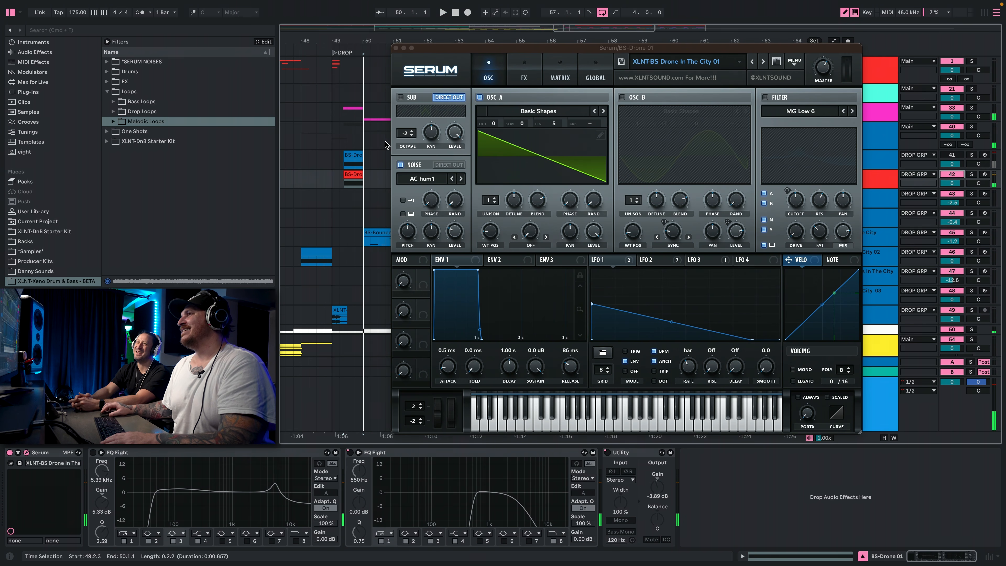
pyautogui.click(335, 182)
pyautogui.press('space')
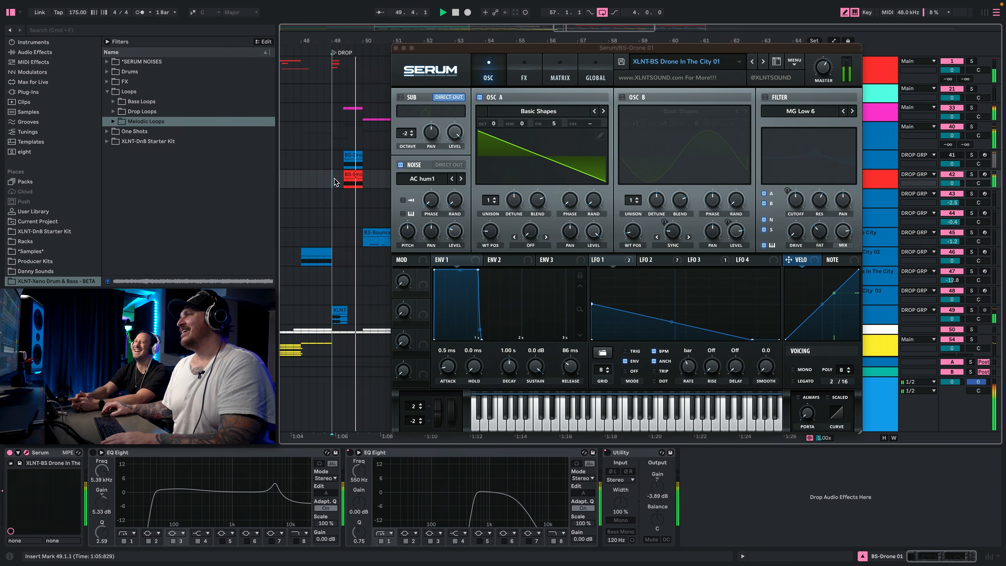
pyautogui.press('space')
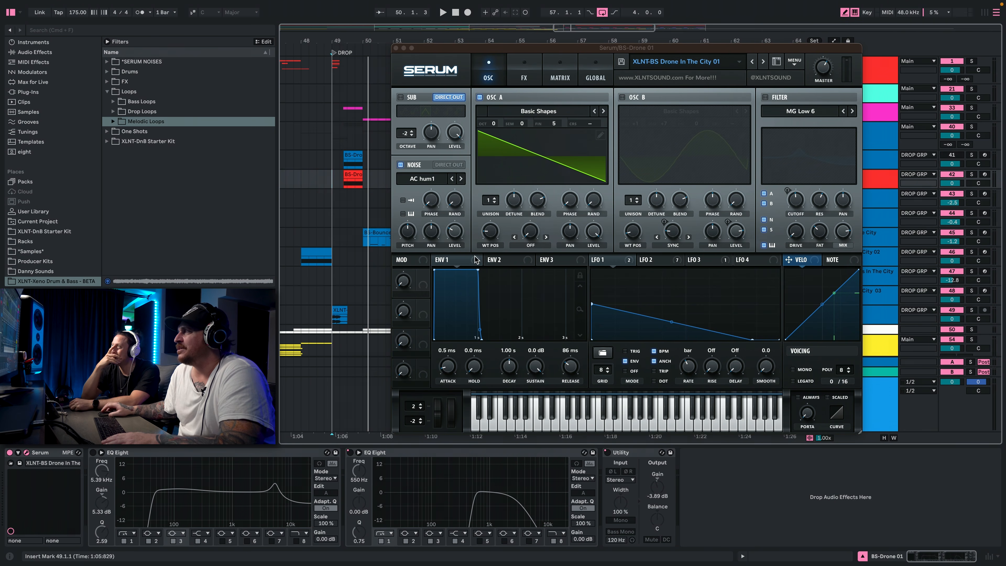
# Set oscillator A's wavetable position to 4 and its octave to -2, and play the drop.
pyautogui.moveTo(491, 231); pyautogui.dragTo(496, 195)
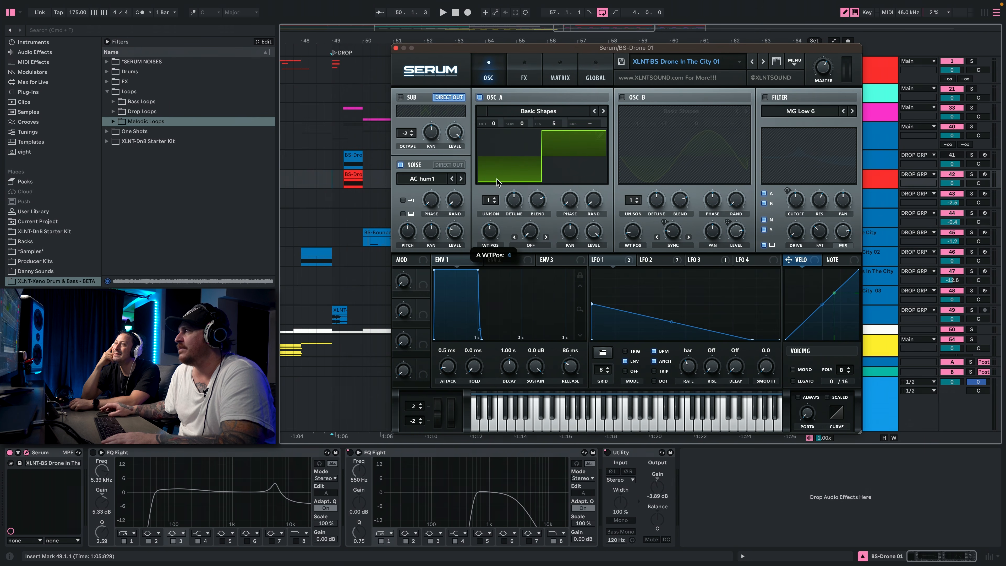
pyautogui.moveTo(493, 123); pyautogui.dragTo(491, 146)
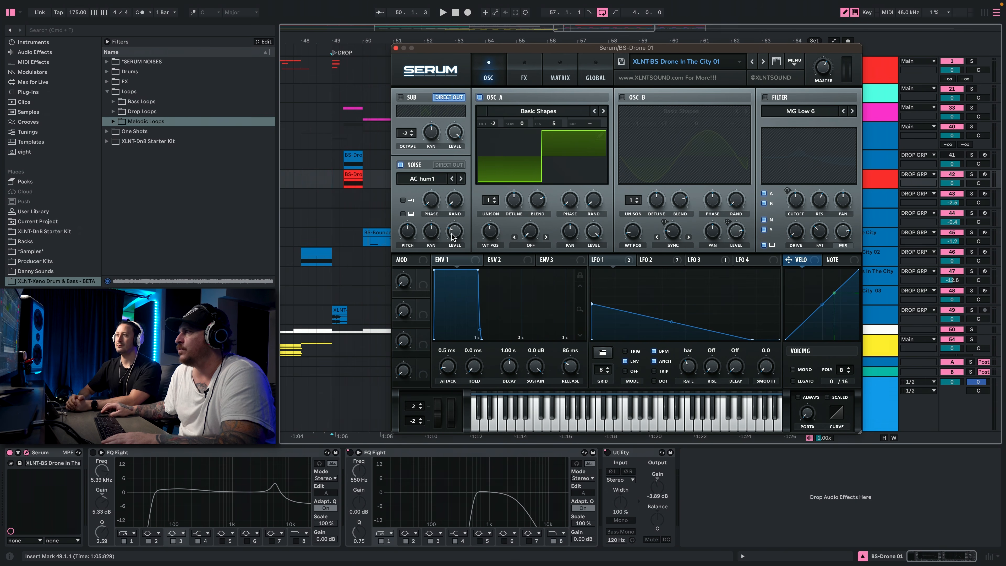
pyautogui.moveTo(460, 236)
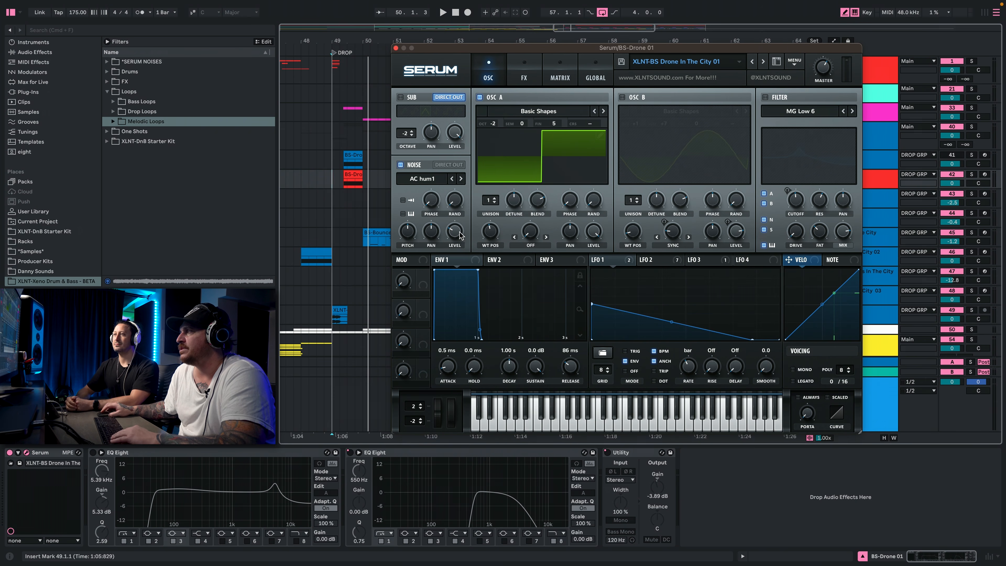
pyautogui.press('space')
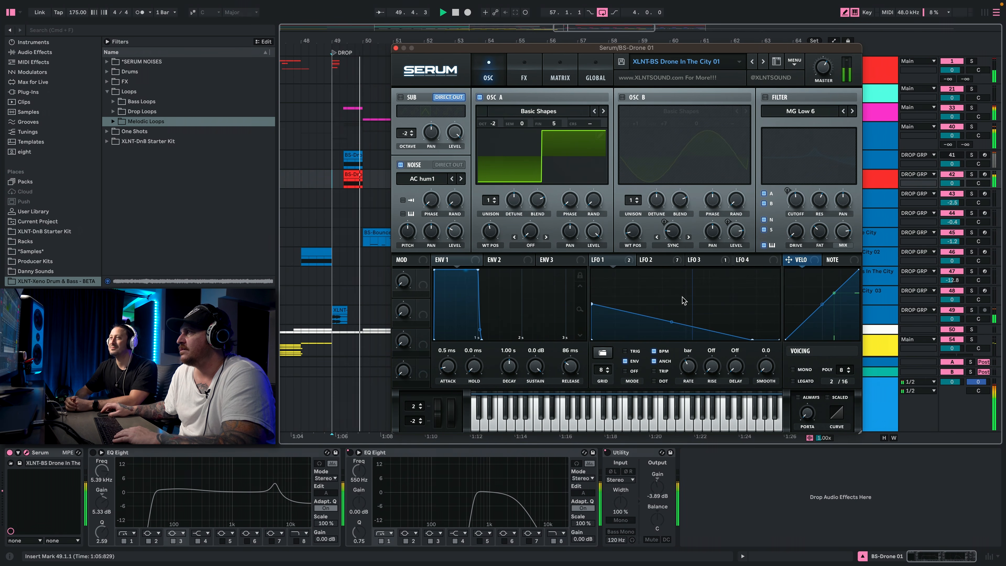
pyautogui.press('space')
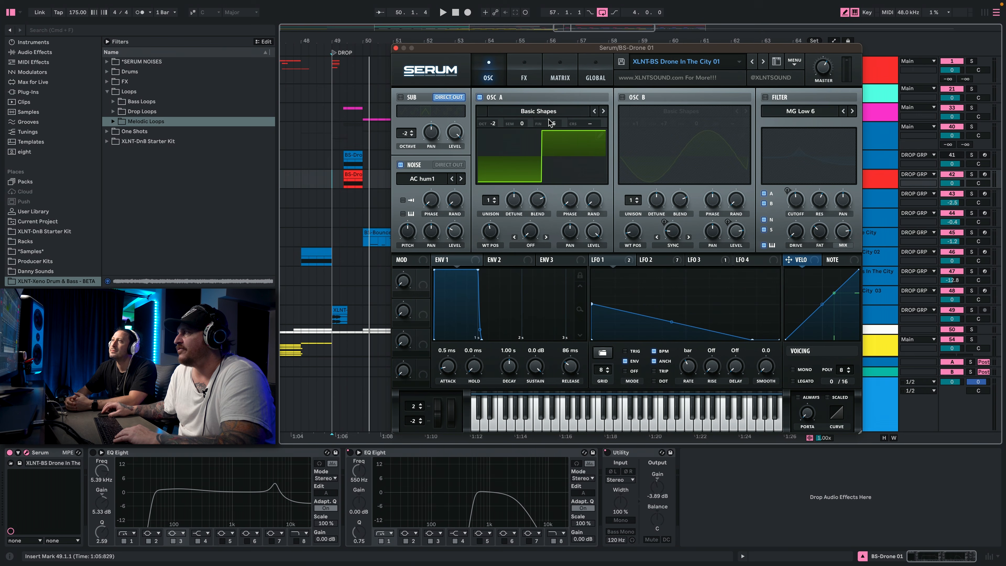
# Enable oscillator B, check its Sync warp amount, and play the drop.
pyautogui.click(621, 97)
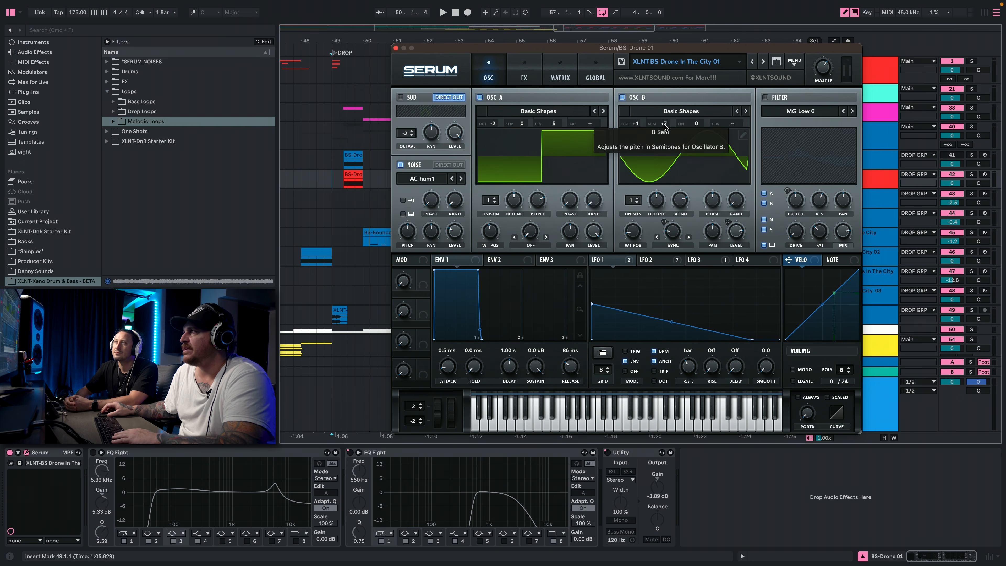
pyautogui.moveTo(737, 237)
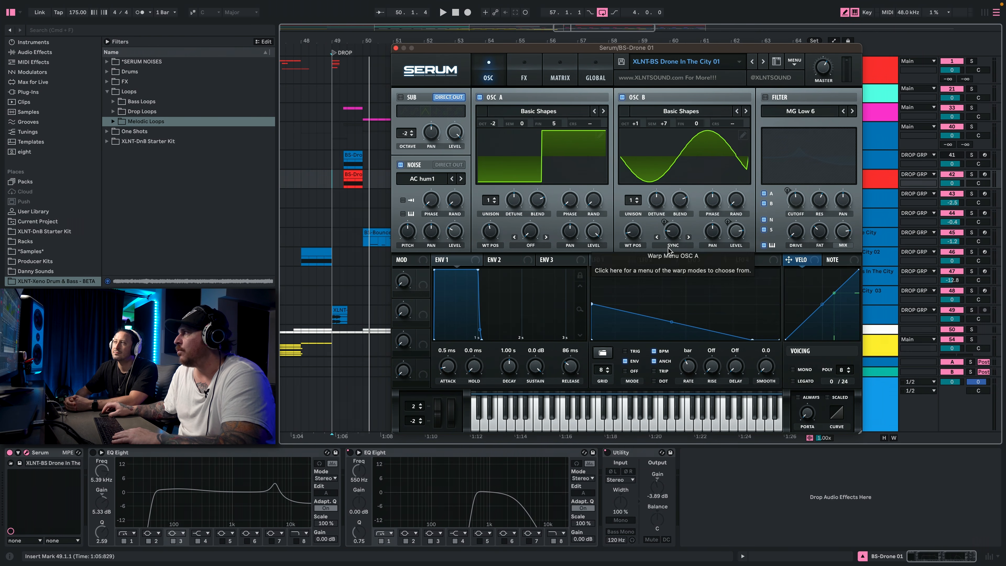
pyautogui.moveTo(672, 234)
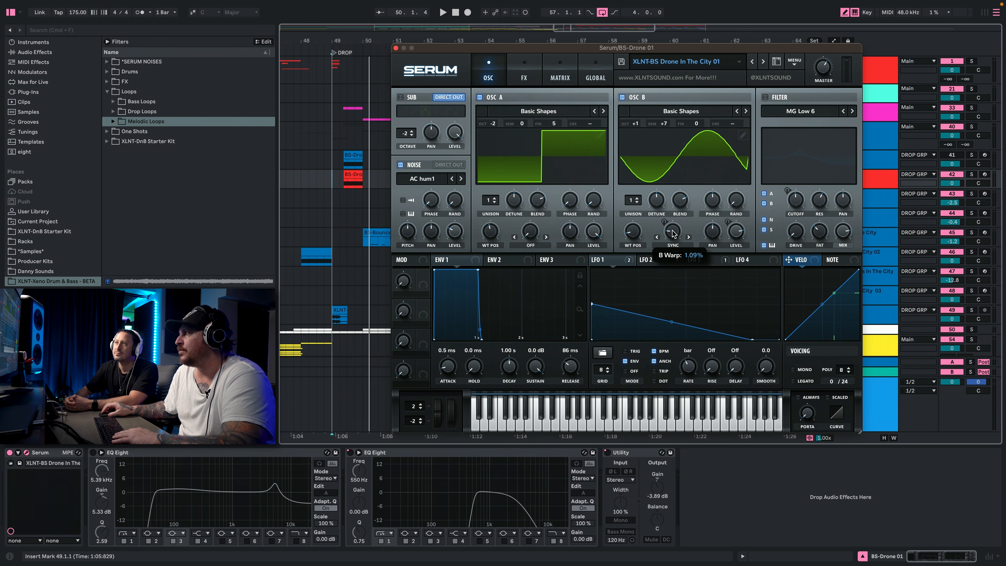
pyautogui.press('space')
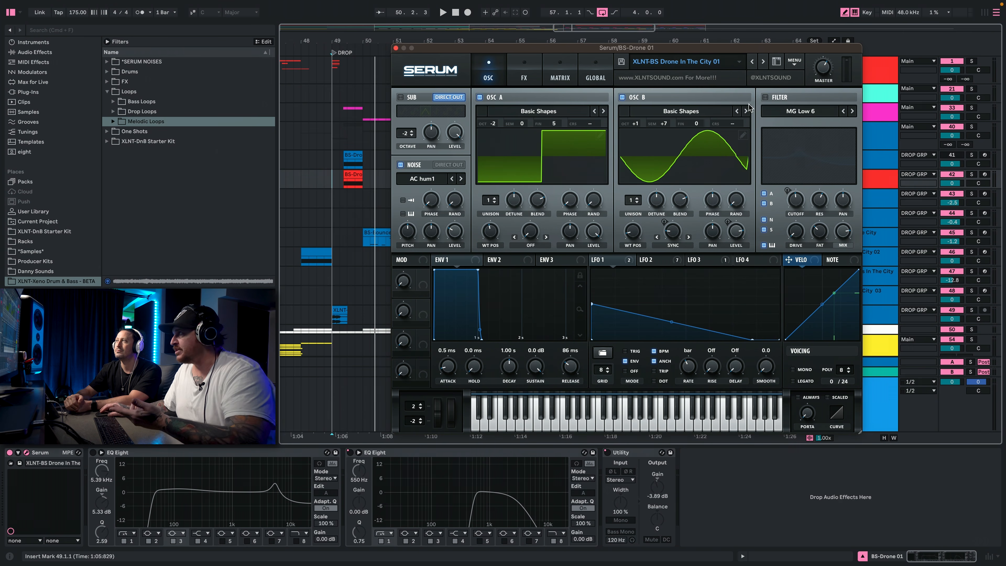
# Enable the MG Low 6 filter, check its controls, and play the drop.
pyautogui.click(765, 98)
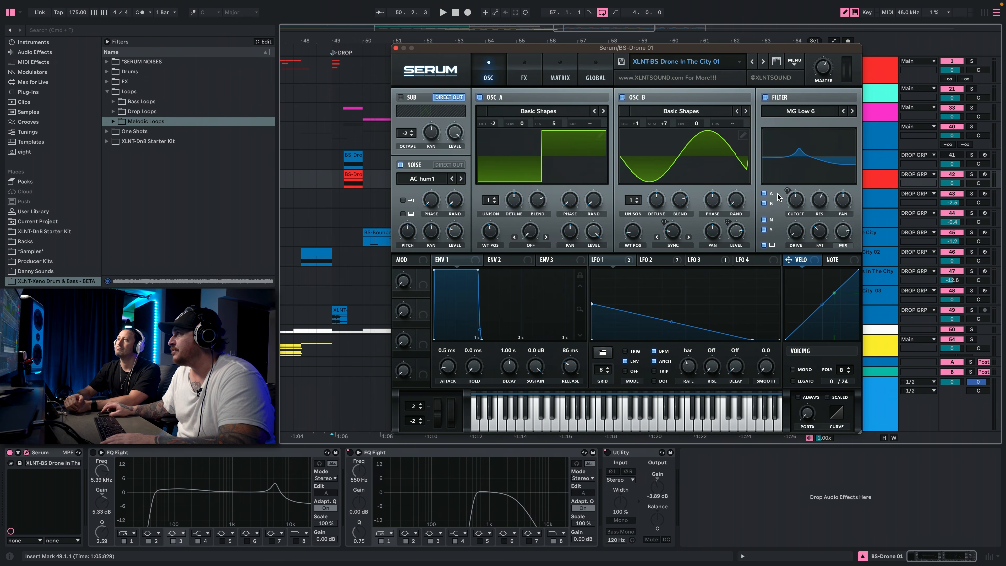
pyautogui.moveTo(792, 206)
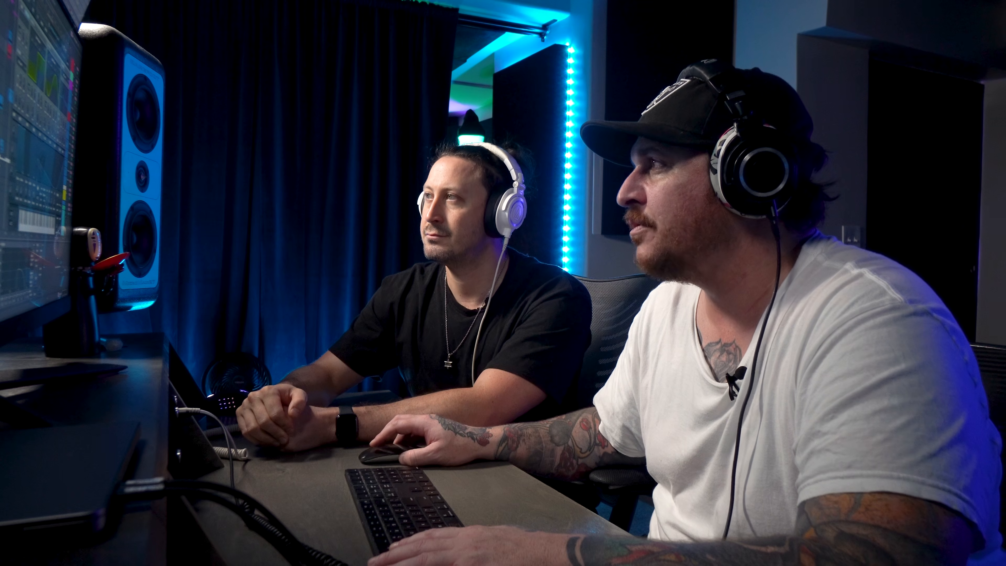
pyautogui.moveTo(813, 202)
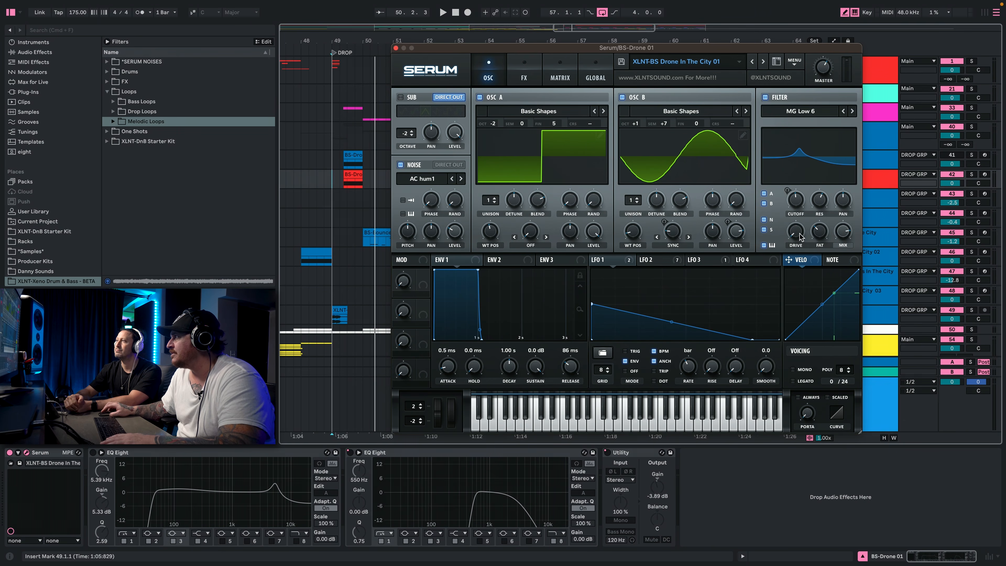
pyautogui.moveTo(824, 232)
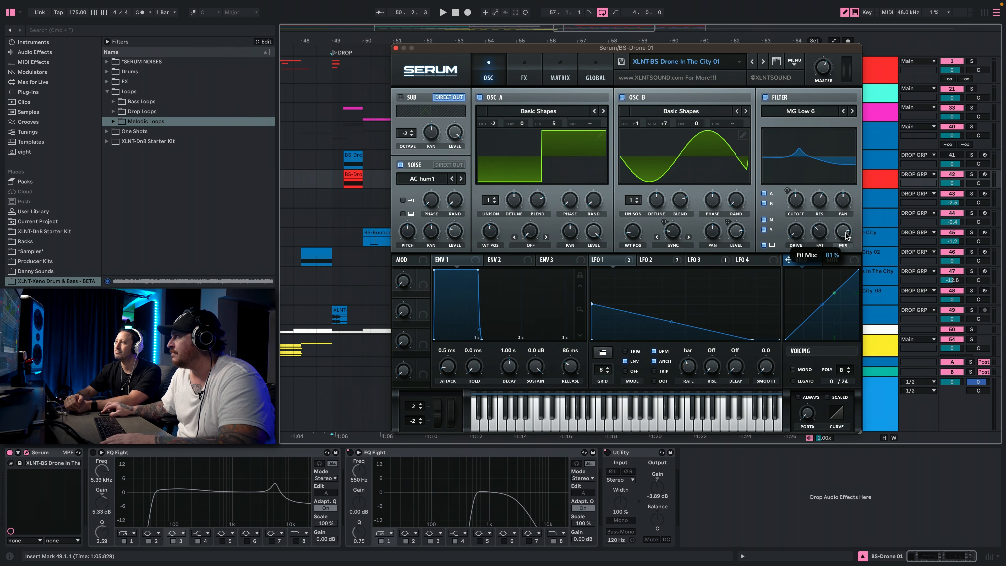
pyautogui.press('space')
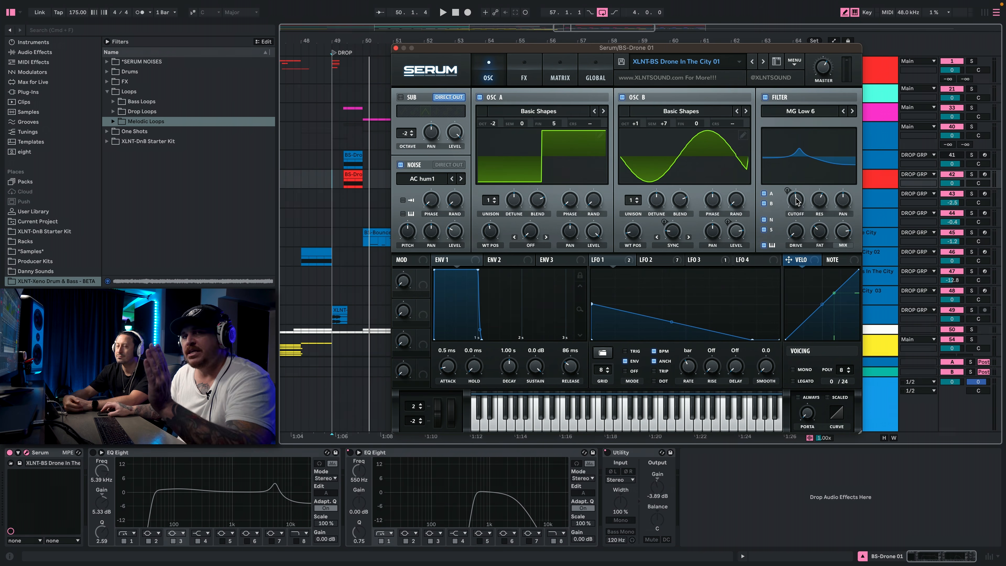
# Examine the shapes, modes and modulation targets of LFO 1, LFO 2 and LFO 3.
pyautogui.click(677, 263)
pyautogui.click(729, 263)
pyautogui.click(632, 265)
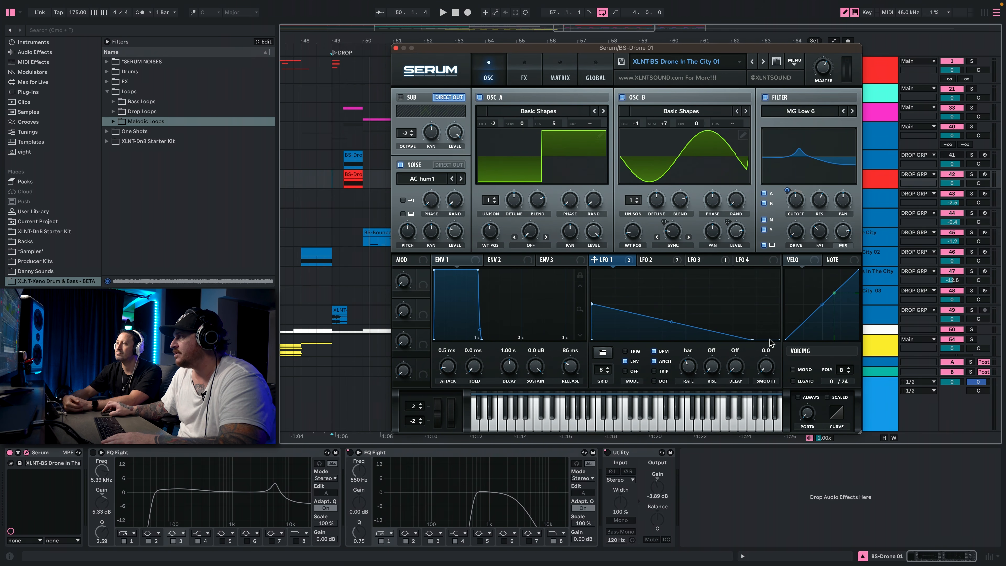
pyautogui.click(652, 262)
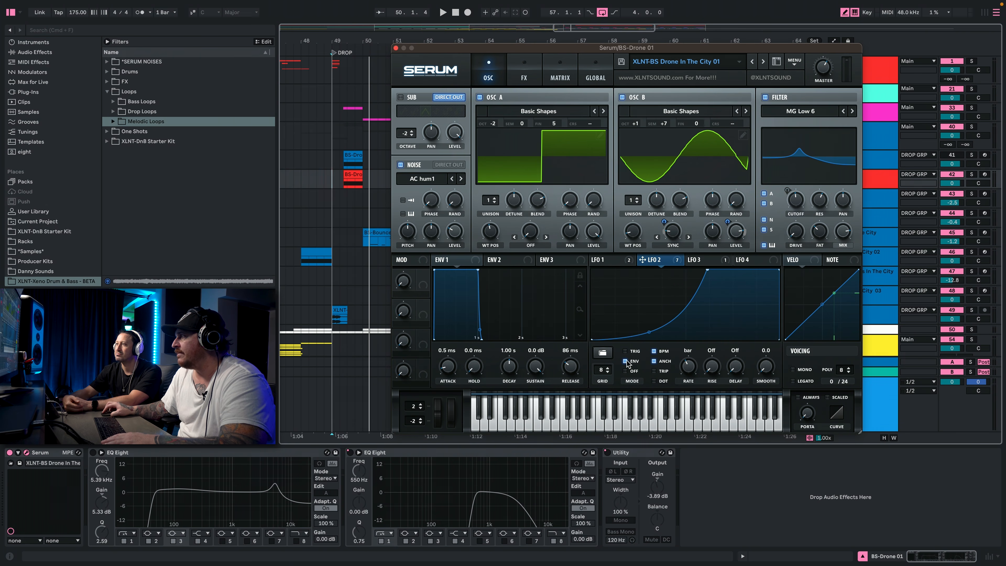
pyautogui.click(711, 265)
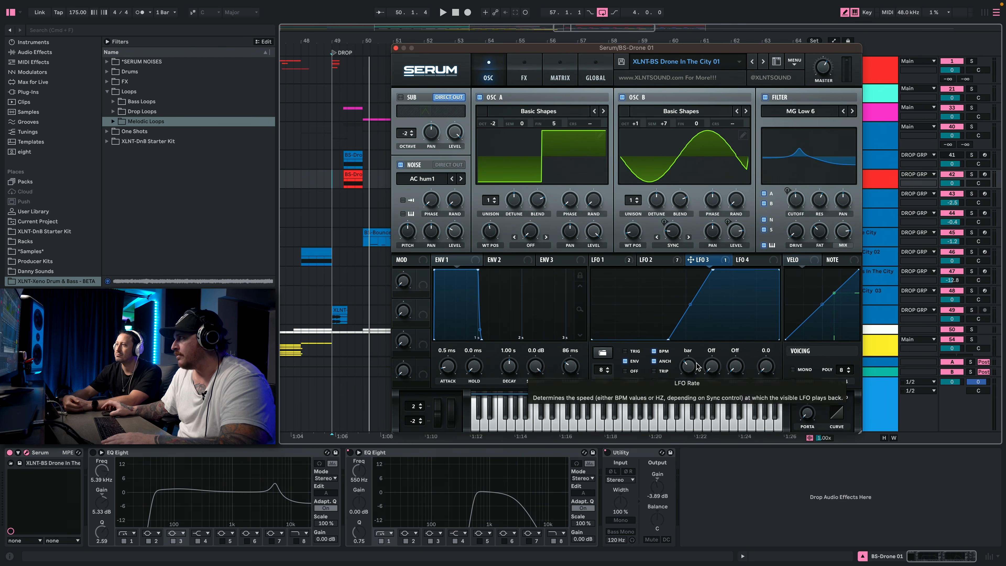
# Reactivate LFO 1's bypassed modulation of the MG Low 6 filter cutoff and play the drop.
pyautogui.click(607, 263)
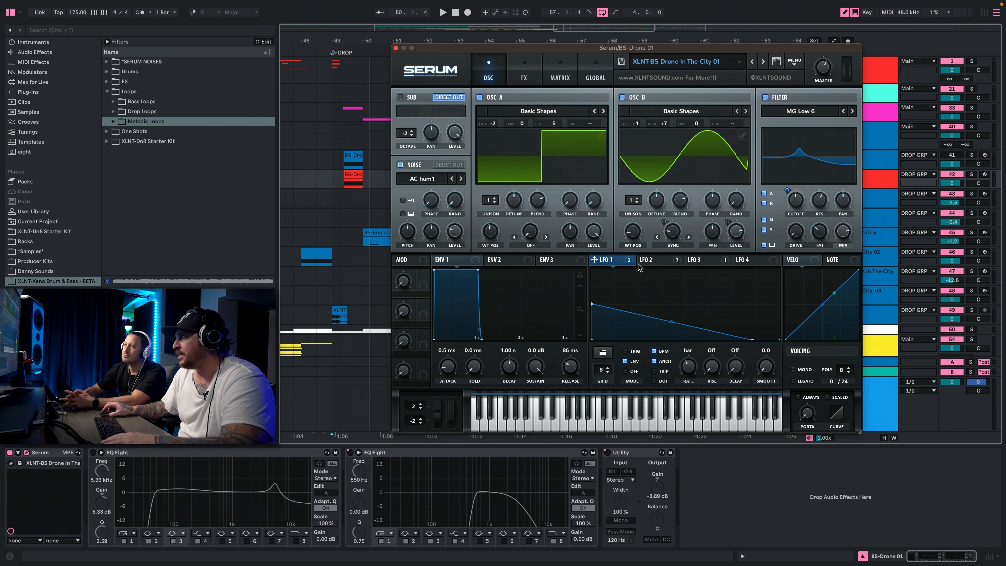
pyautogui.rightClick(795, 199)
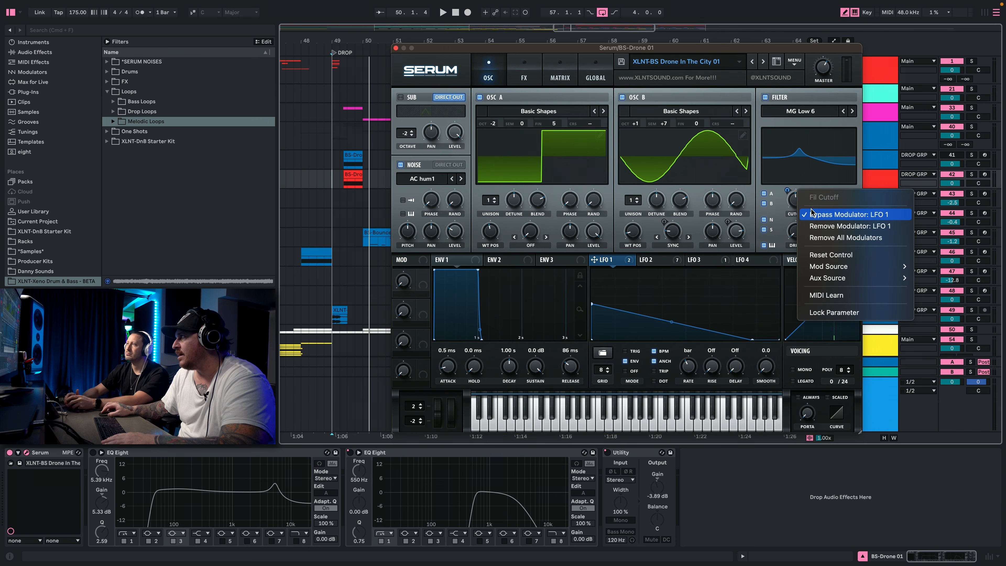
pyautogui.click(846, 214)
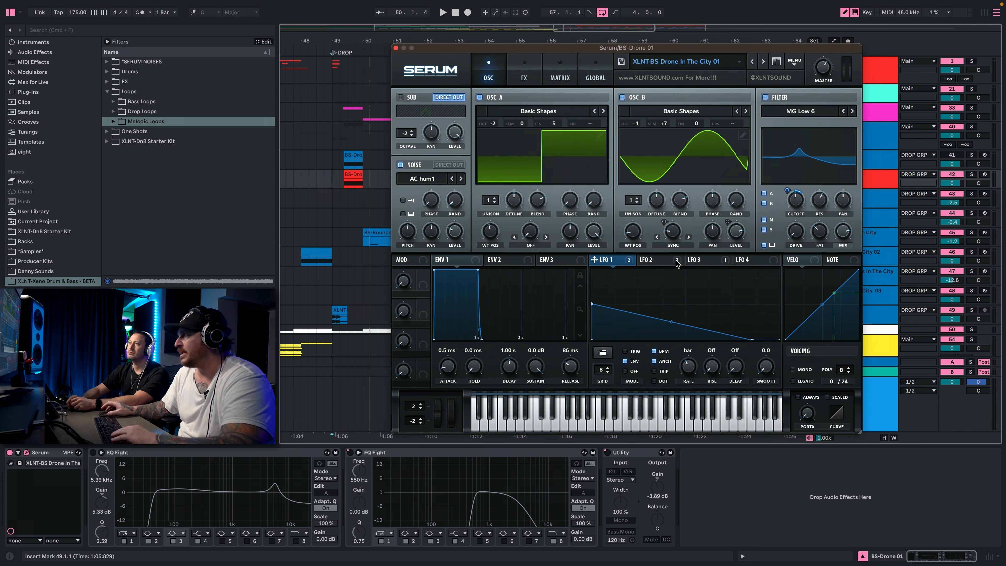
pyautogui.moveTo(678, 264)
pyautogui.press('space')
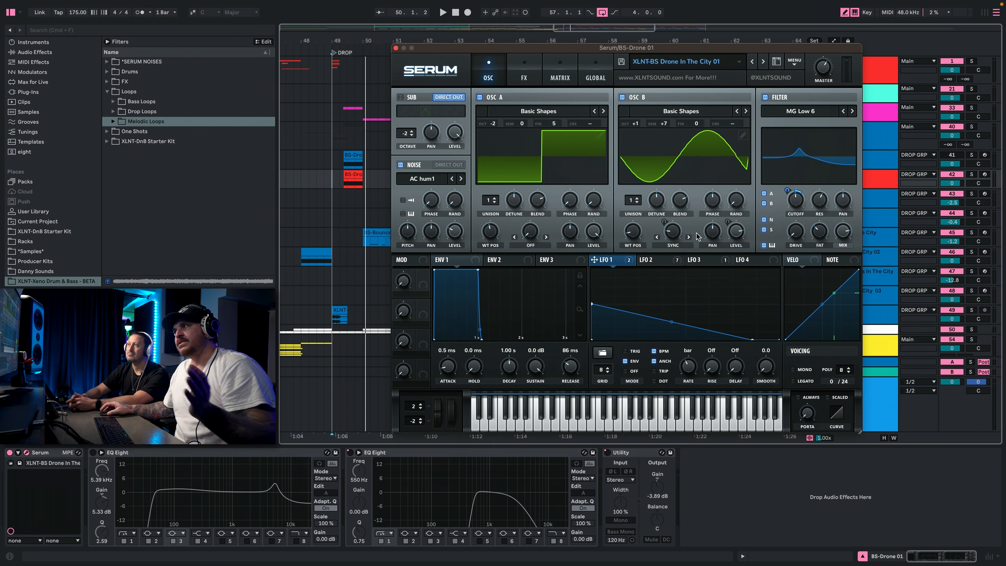
# Reactivate LFO 2's bypassed modulation of oscillator B's Sync warp amount and play the drop.
pyautogui.click(679, 260)
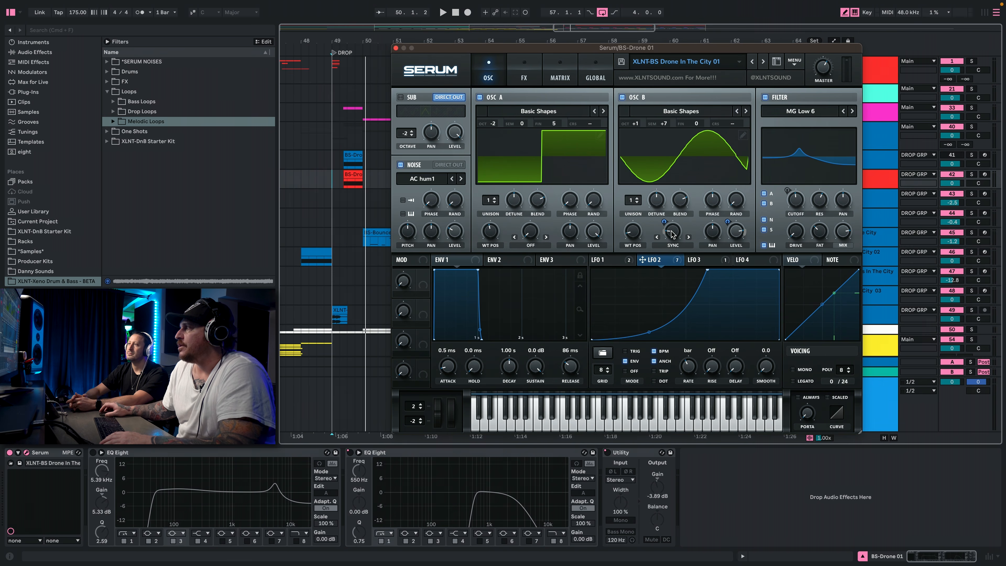
pyautogui.rightClick(672, 234)
pyautogui.click(675, 261)
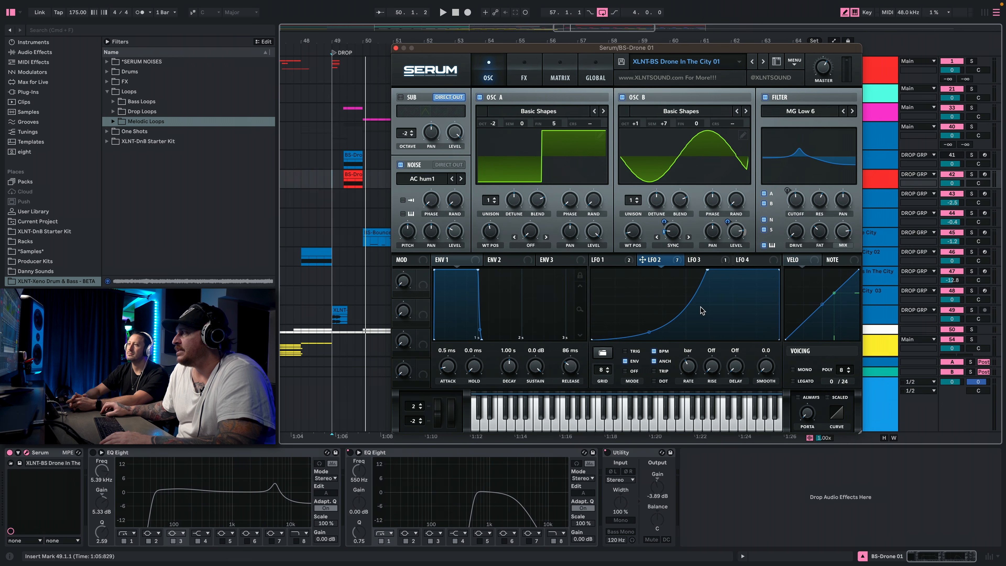
pyautogui.moveTo(665, 220); pyautogui.dragTo(665, 220)
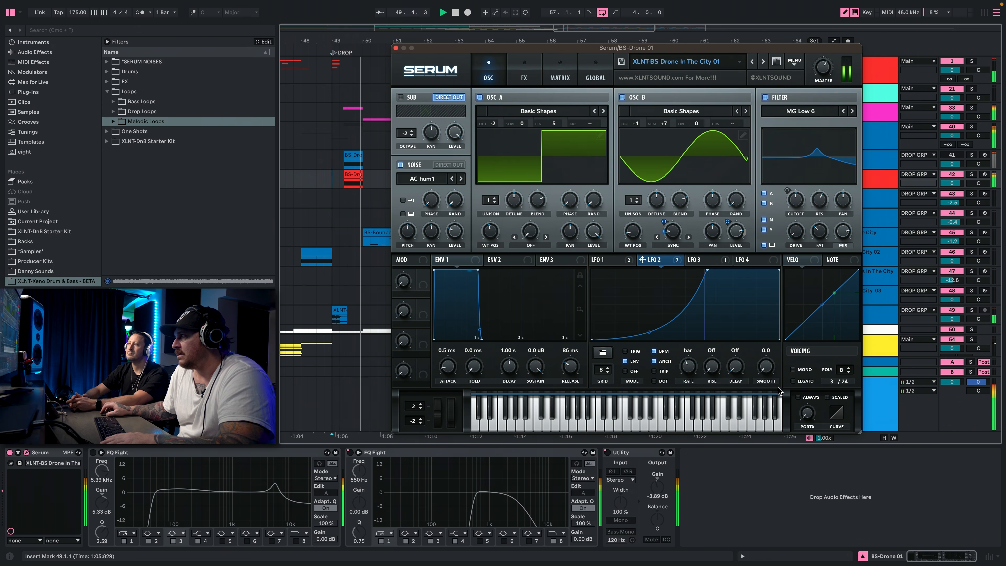
pyautogui.click(703, 261)
pyautogui.click(669, 261)
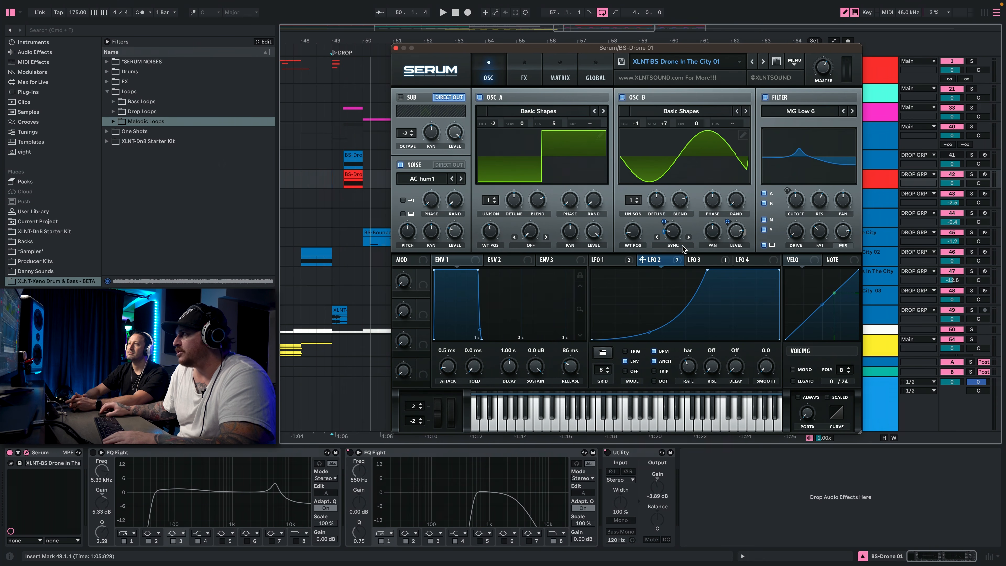
# Reactivate LFO 2's bypassed modulation of oscillator B's level and play the drop.
pyautogui.rightClick(732, 225)
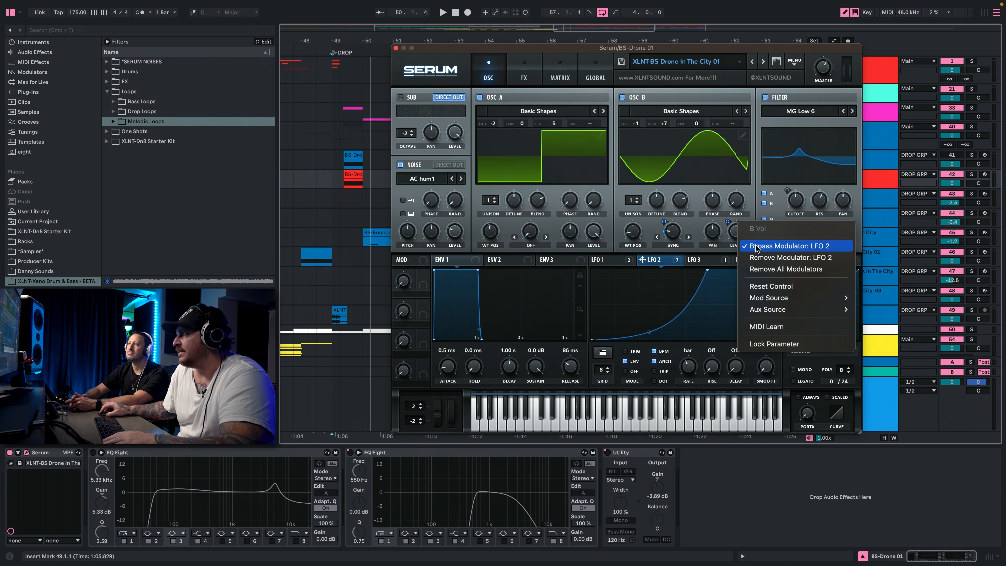
pyautogui.click(753, 247)
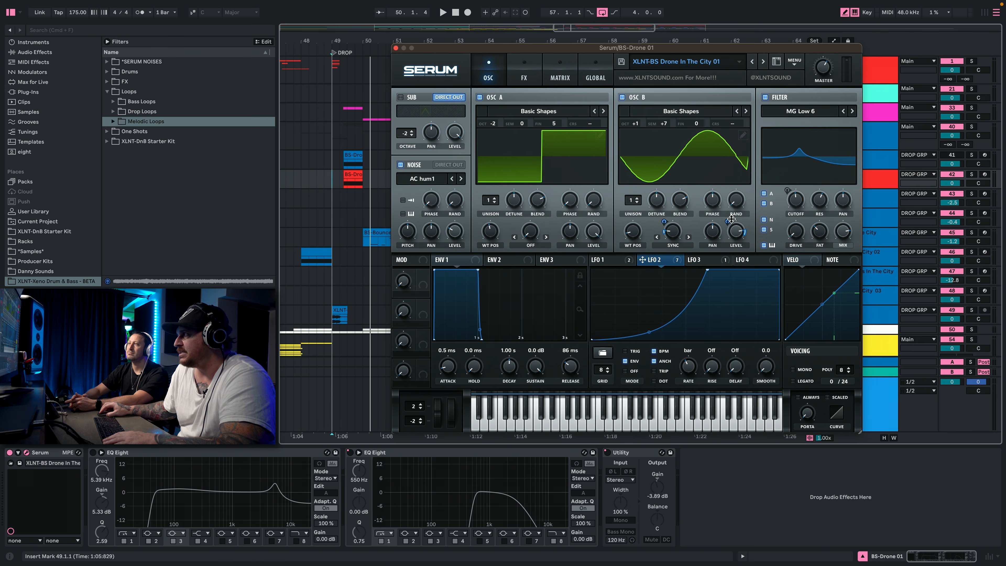
pyautogui.moveTo(731, 220)
pyautogui.press('space')
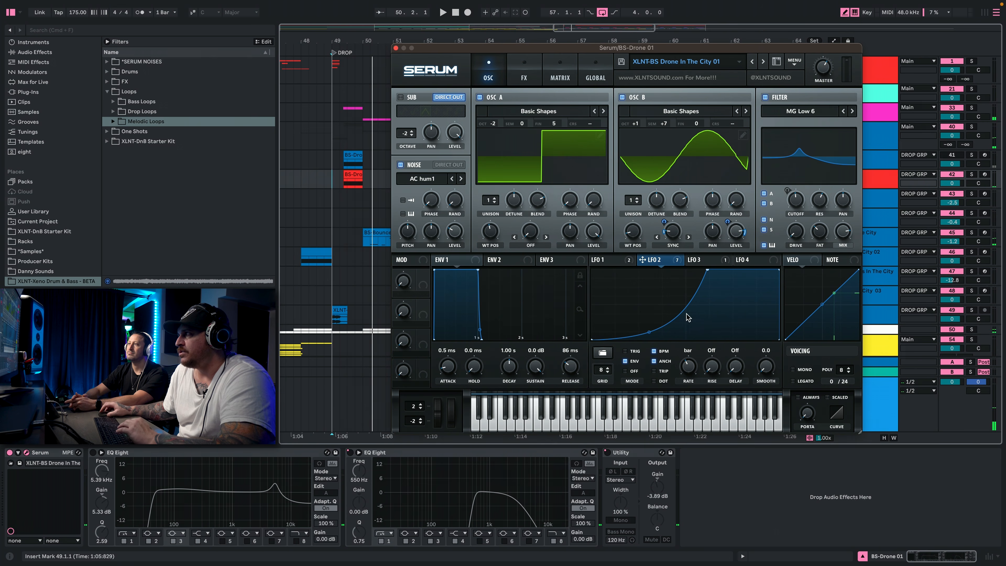
# Check the shapes and targets of LFO 1 and LFO 2, and enable the Sine Shaper distortion effect.
pyautogui.click(615, 264)
pyautogui.click(648, 262)
pyautogui.click(620, 265)
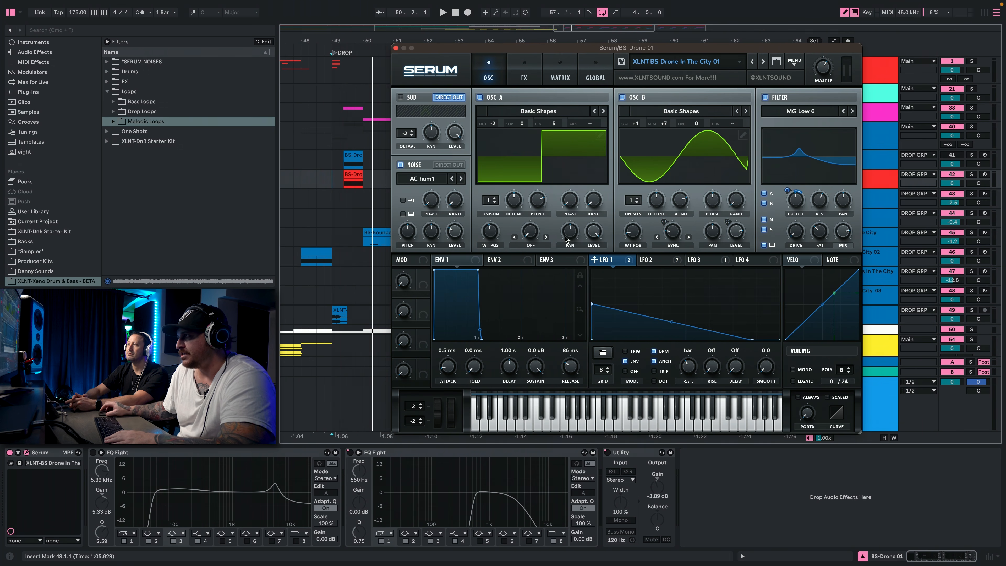
pyautogui.click(524, 75)
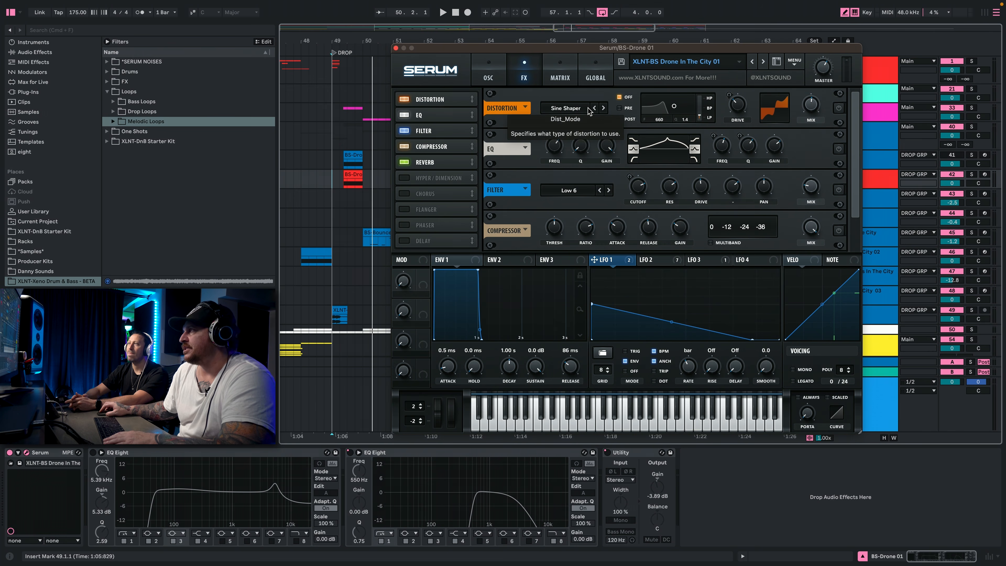
pyautogui.click(837, 108)
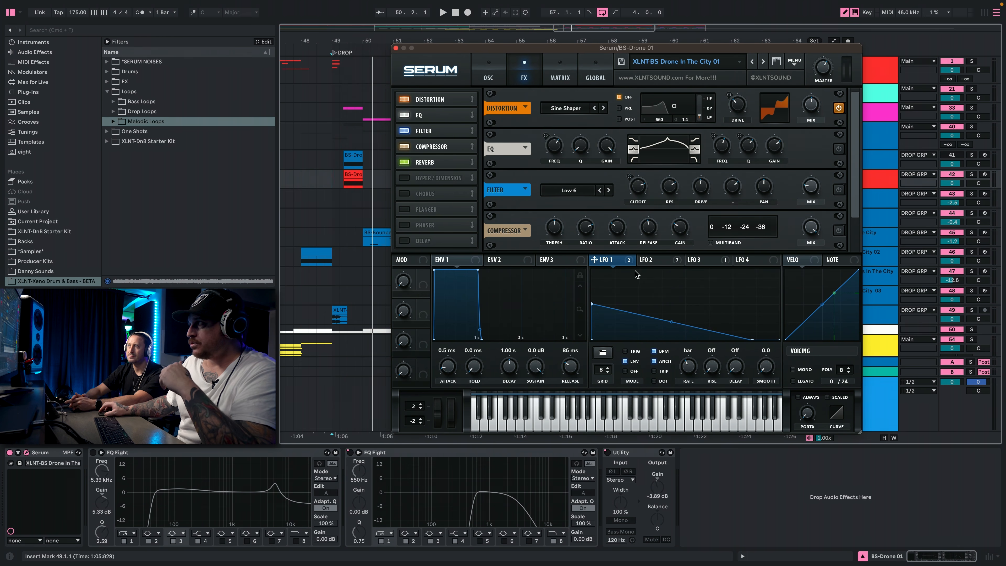
# Reactivate LFO 2's bypassed modulation of the distortion drive and play the drop.
pyautogui.click(664, 267)
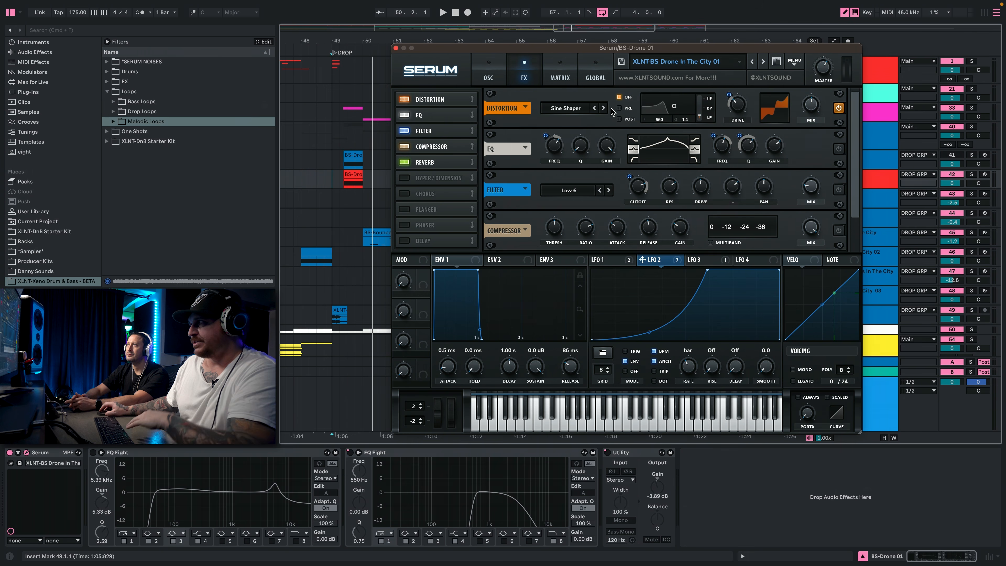
pyautogui.moveTo(816, 102)
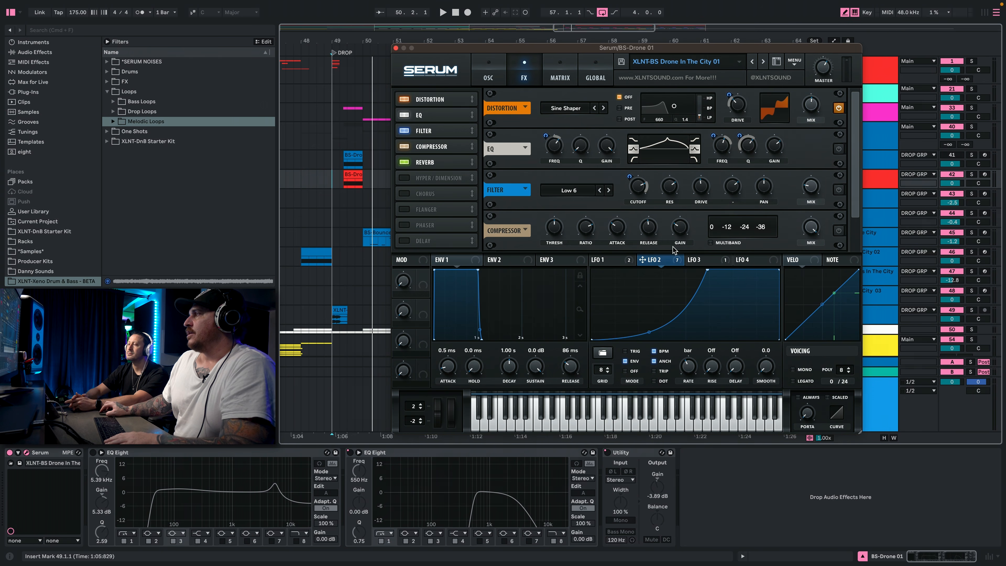
pyautogui.rightClick(731, 92)
pyautogui.click(741, 107)
pyautogui.press('space')
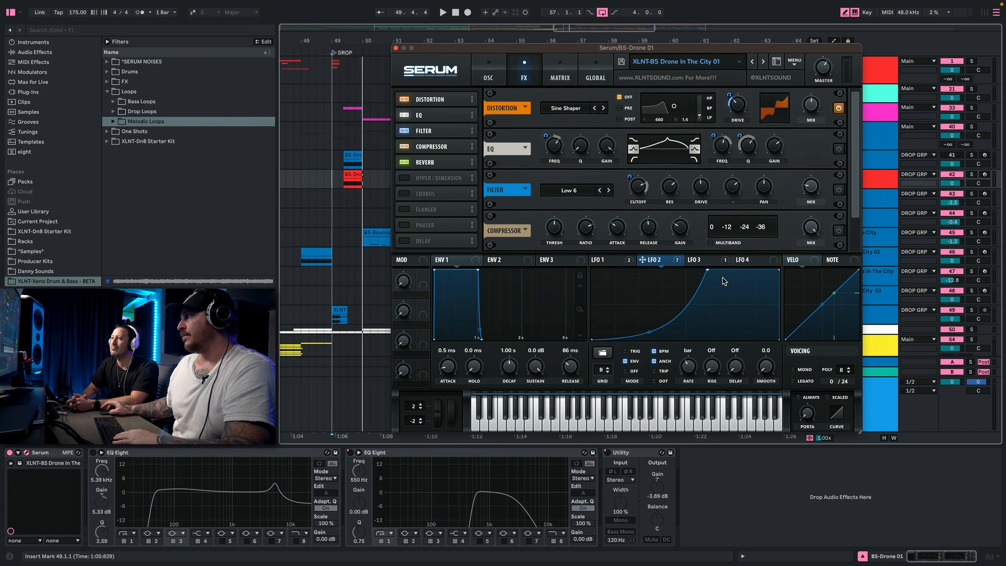
# Enable the EQ effect, check its low and high band controls, and play the drop.
pyautogui.click(839, 150)
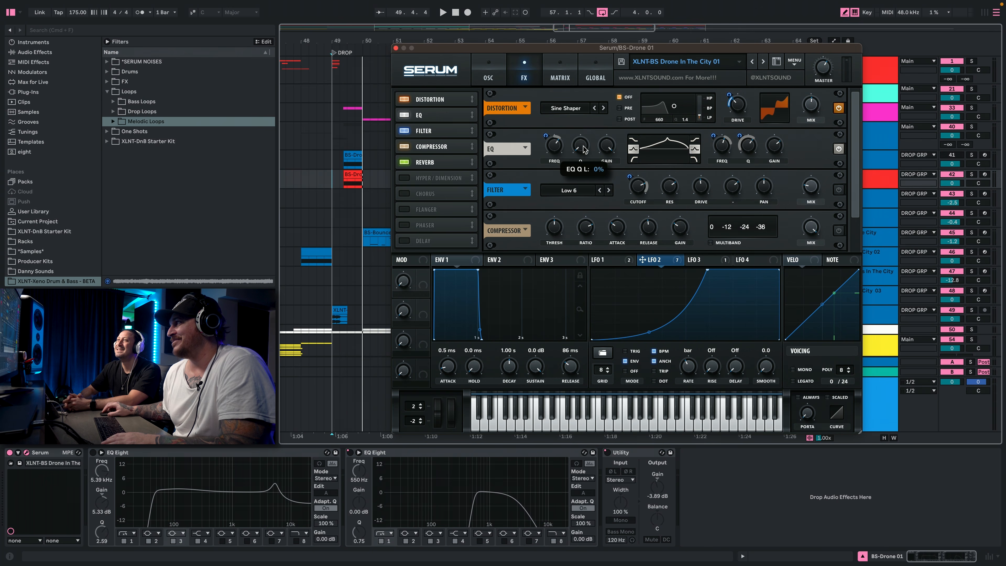
pyautogui.moveTo(604, 145)
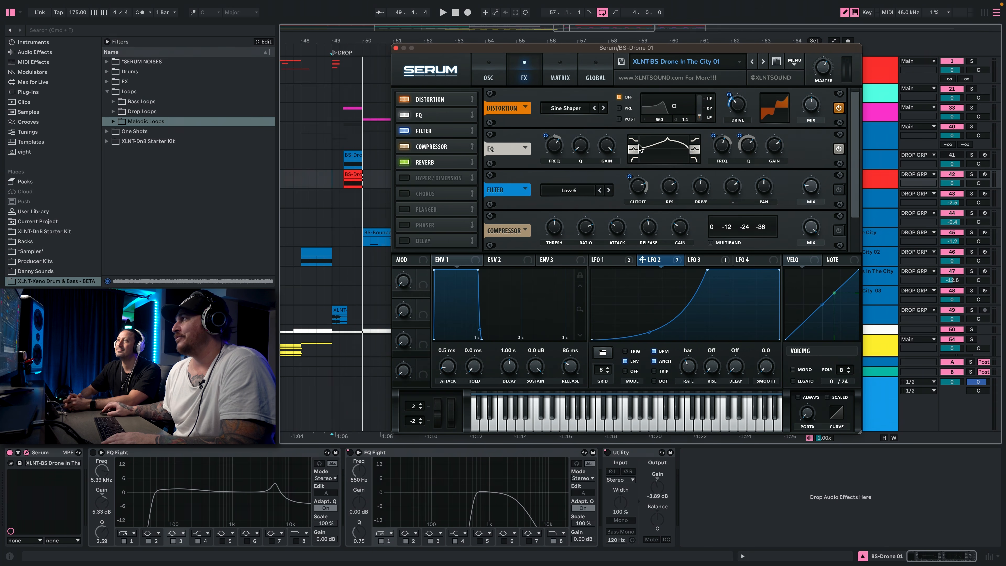
pyautogui.moveTo(723, 152)
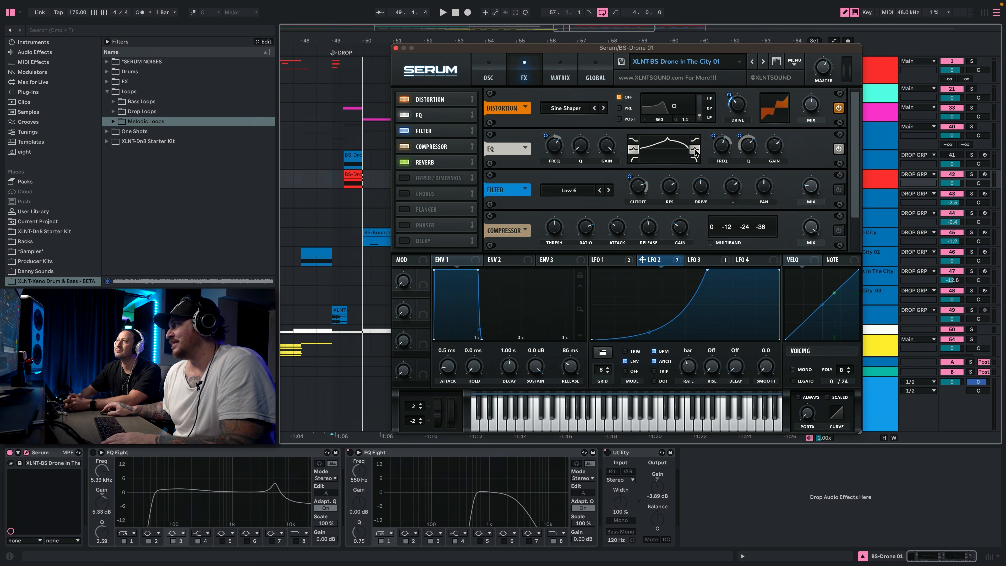
pyautogui.moveTo(754, 149)
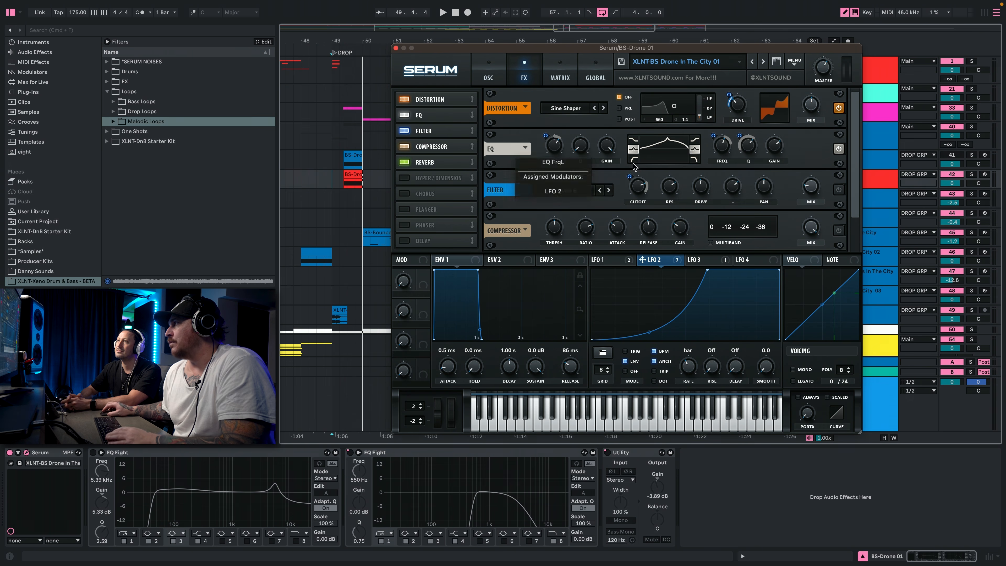
pyautogui.press('space')
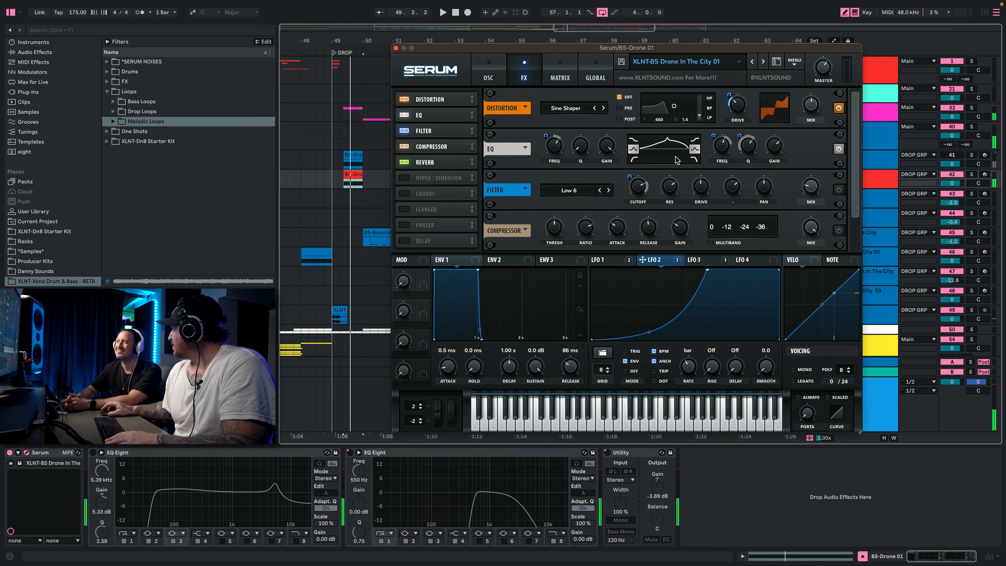
# Compare the playing drop with the EQ effect bypassed and enabled.
pyautogui.press('space')
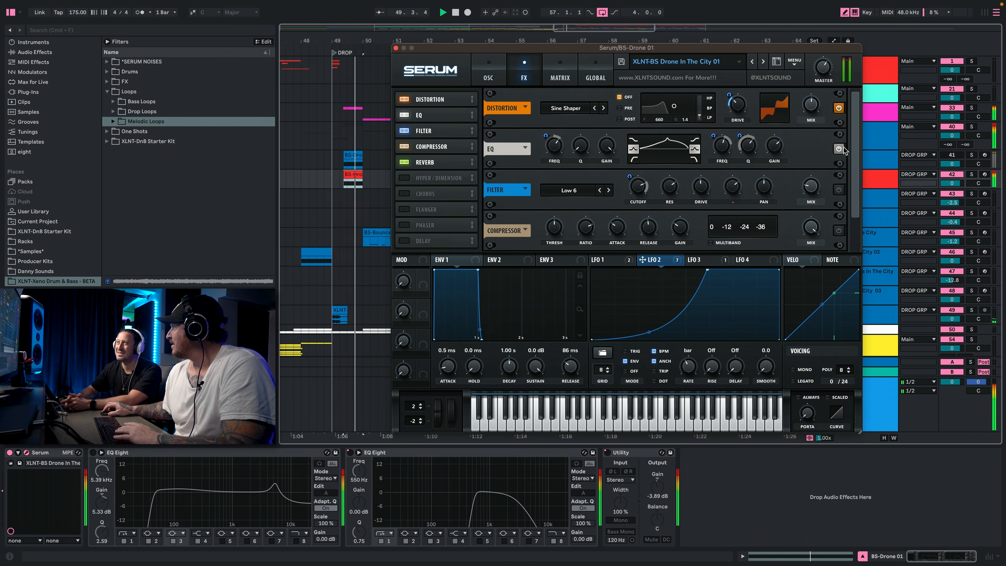
pyautogui.click(845, 151)
pyautogui.press('space')
pyautogui.press('space')
pyautogui.press('space')
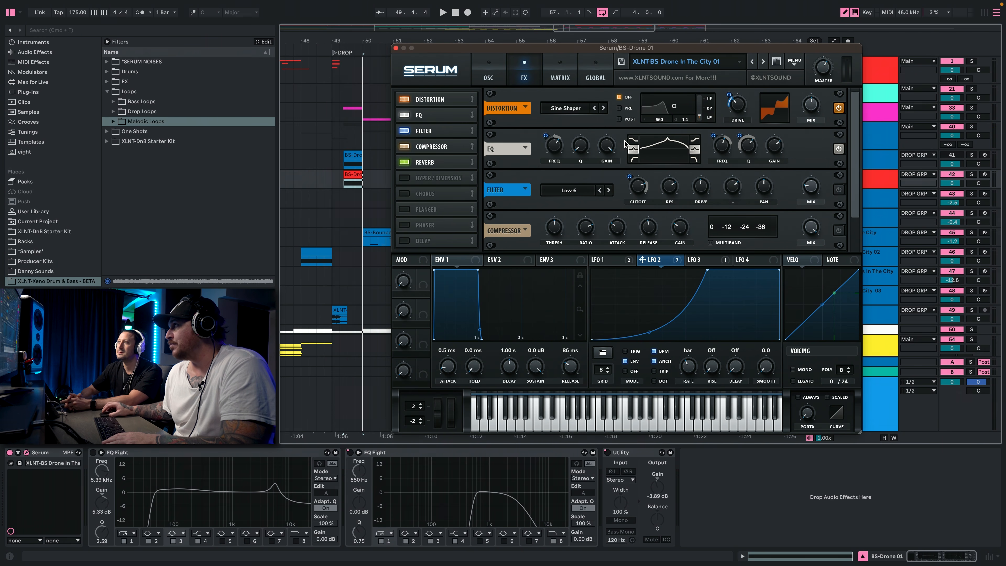
# Reactivate LFO 2's bypassed modulation of the EQ effect's low and high band frequencies.
pyautogui.rightClick(550, 136)
pyautogui.click(560, 149)
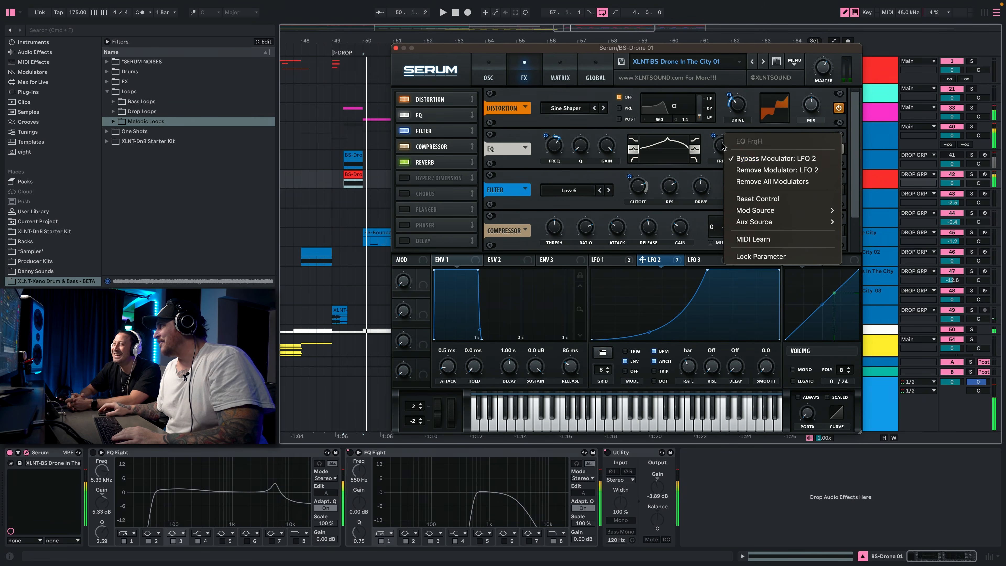
pyautogui.click(753, 158)
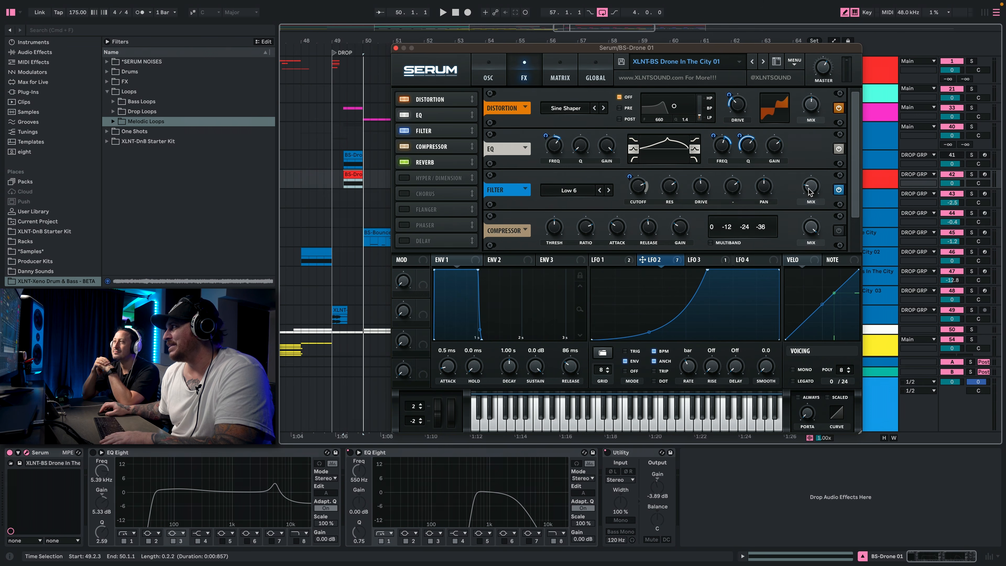
# Check the Low 6 effects filter's mix, resonance and cutoff, and compare the drop with the filter bypassed and enabled.
pyautogui.moveTo(808, 191)
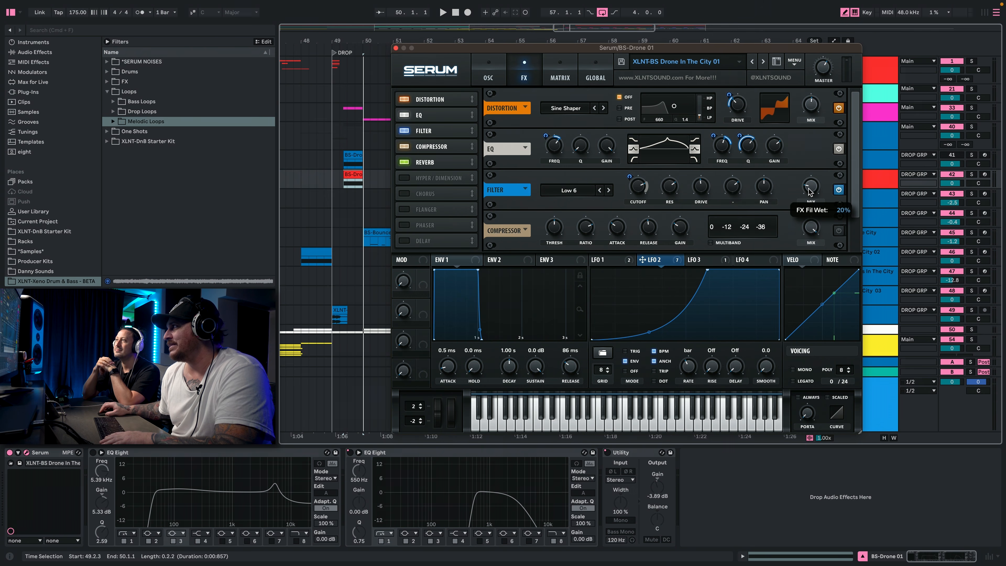
pyautogui.moveTo(675, 187)
pyautogui.moveTo(641, 190)
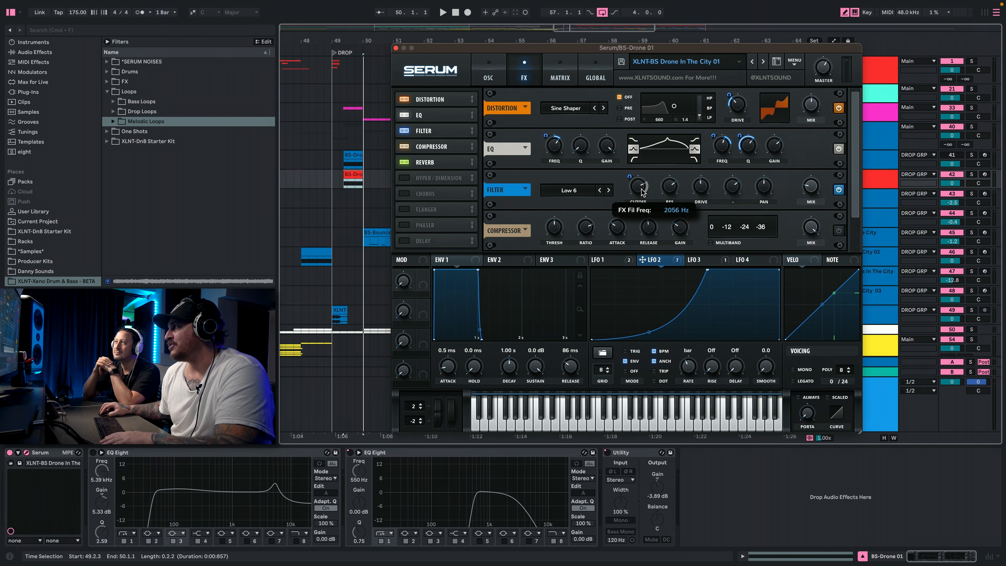
pyautogui.press('space')
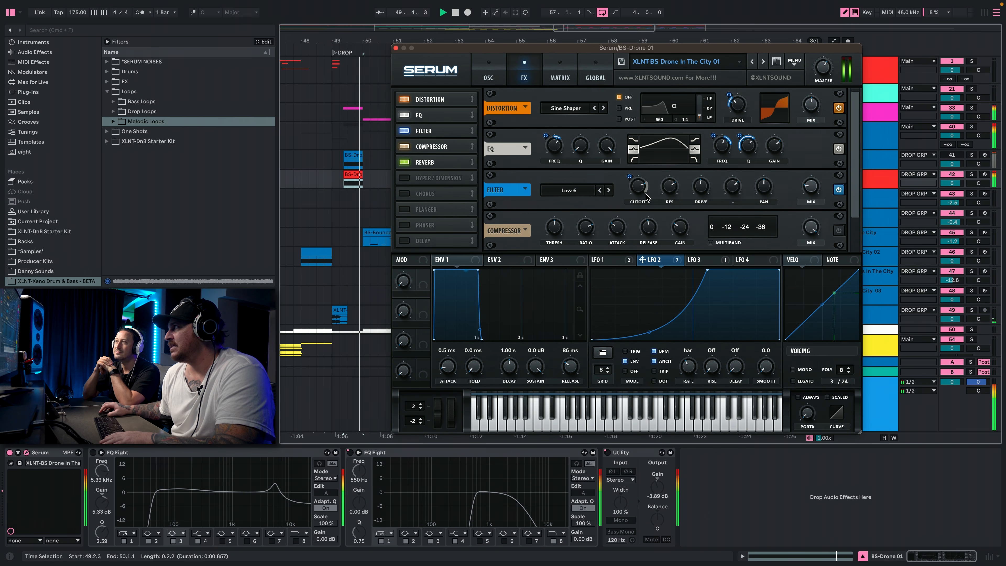
pyautogui.click(837, 191)
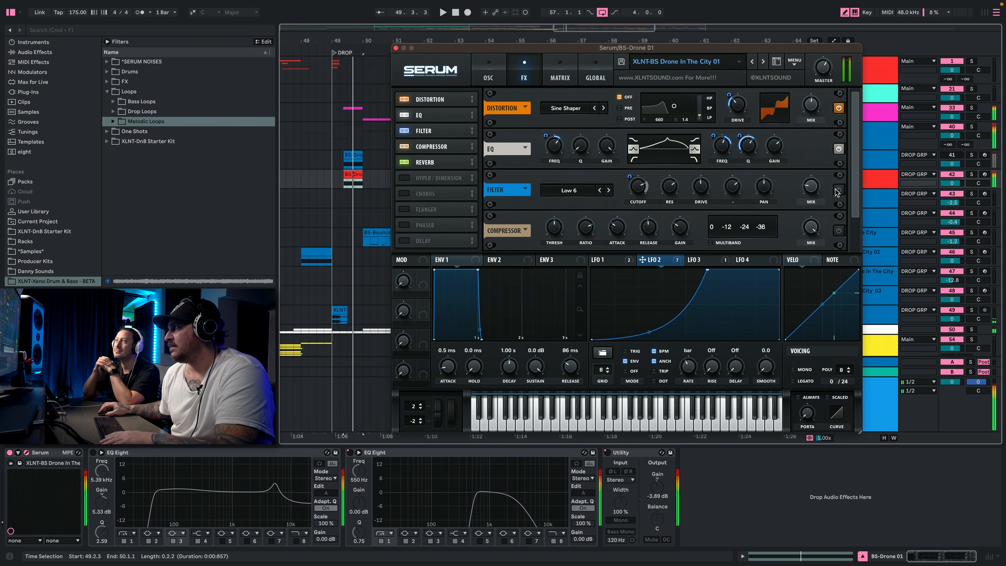
pyautogui.click(838, 191)
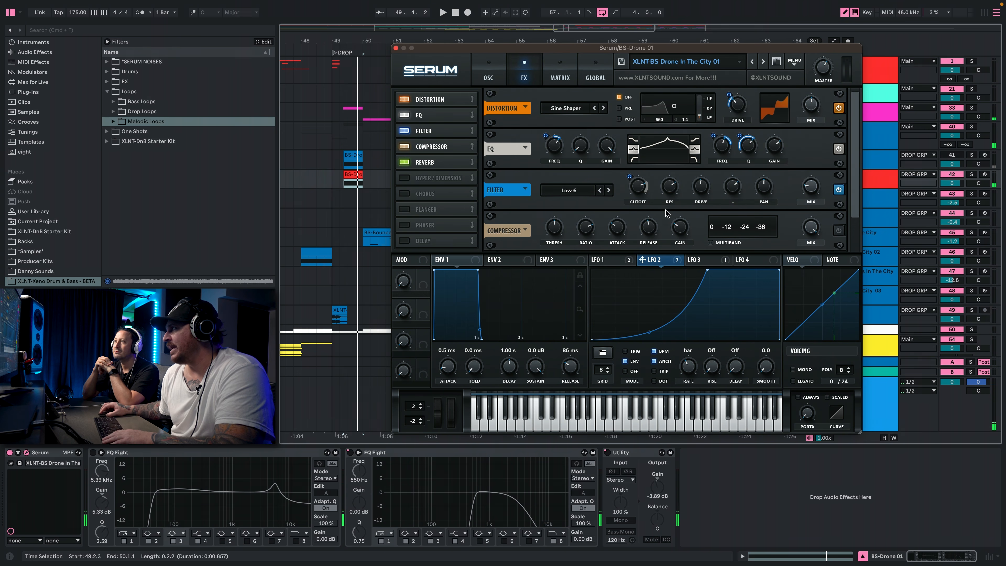
# Reactivate LFO 2's bypassed modulation of the Low 6 effects filter cutoff and play the drop.
pyautogui.rightClick(634, 176)
pyautogui.click(666, 191)
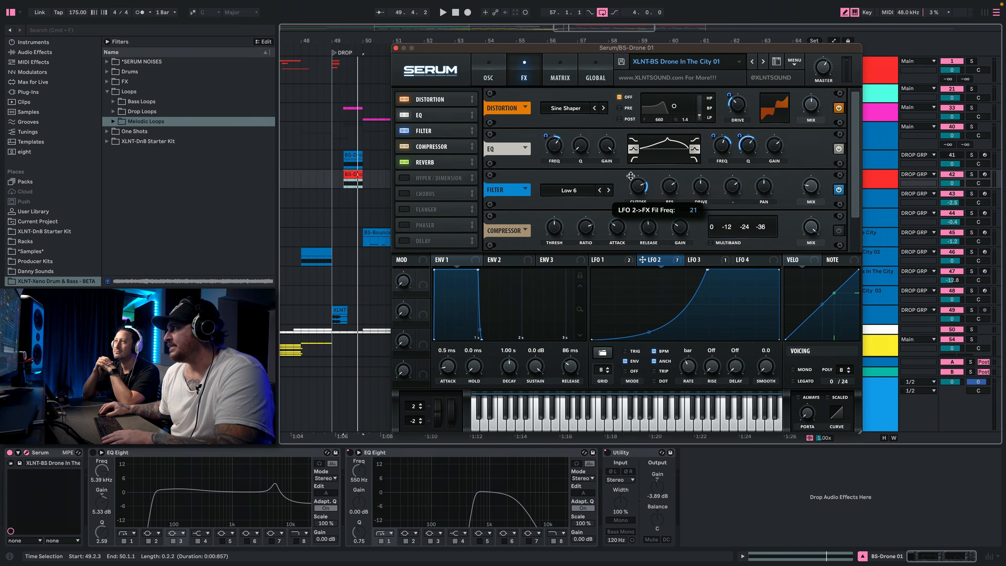
pyautogui.press('space')
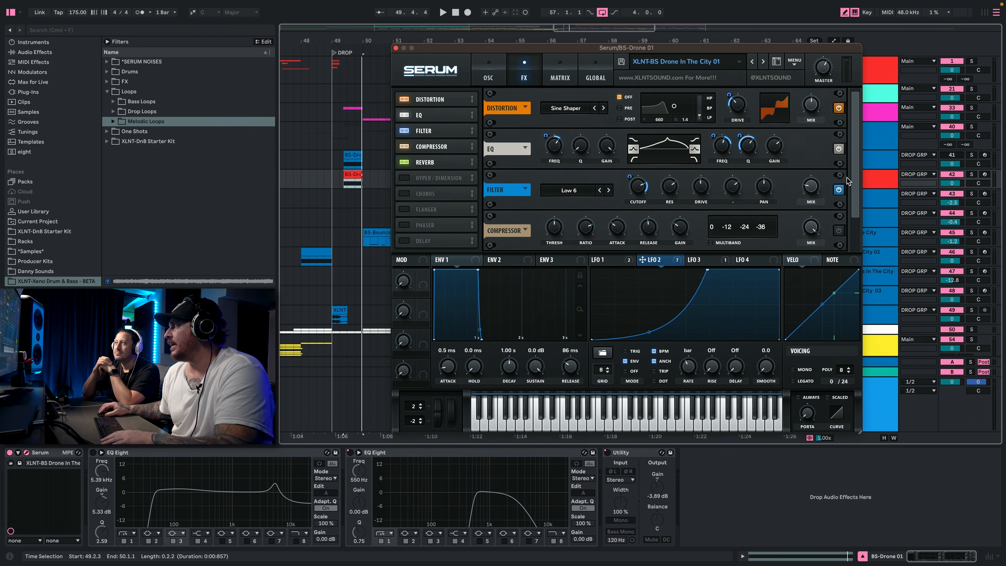
# Enable the compressor effect below the Low 6 filter.
pyautogui.scroll(-1, 847, 202)
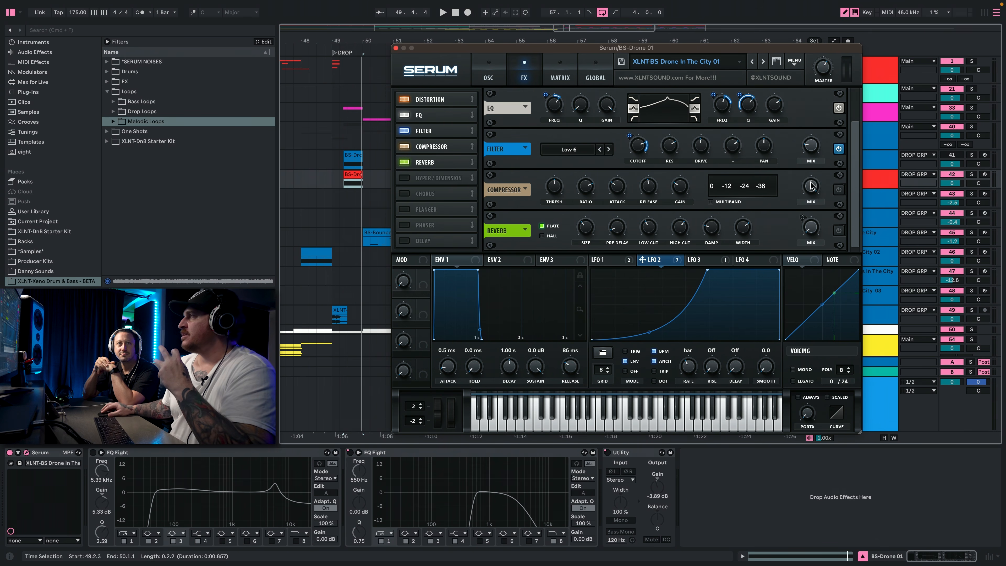
pyautogui.click(837, 189)
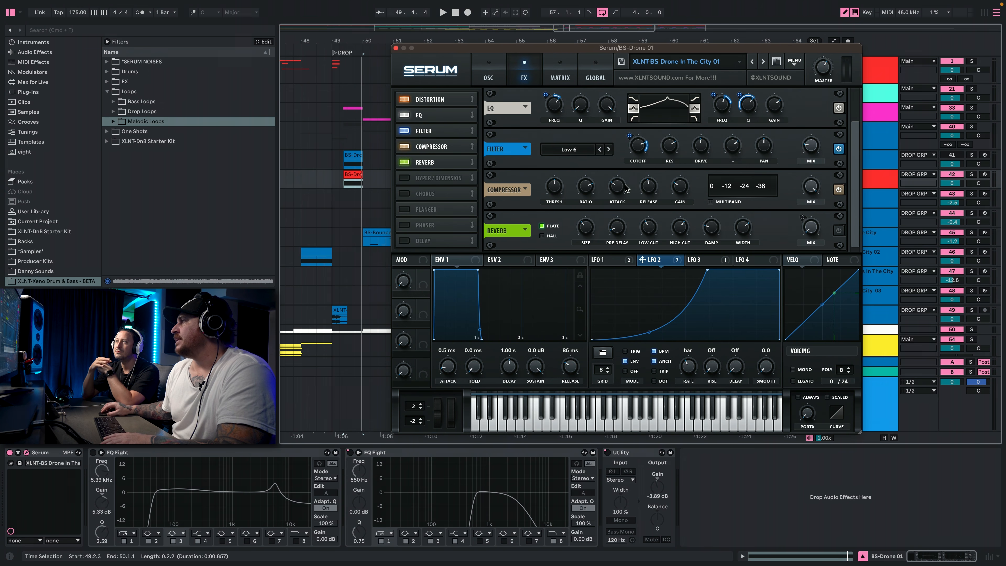
# Check the compressor's release and gain settings and play the drop with the compressor enabled.
pyautogui.moveTo(647, 189)
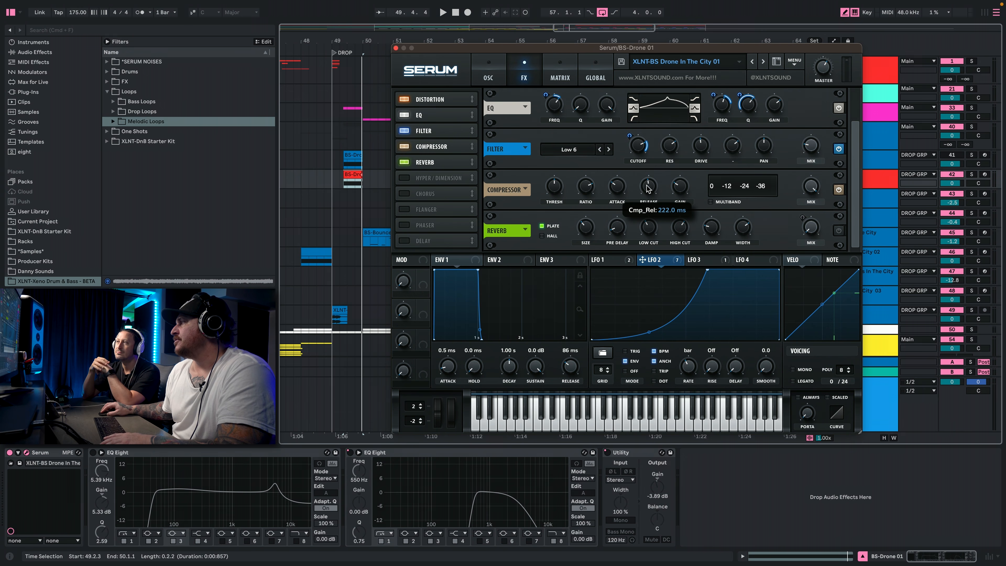
pyautogui.moveTo(680, 188)
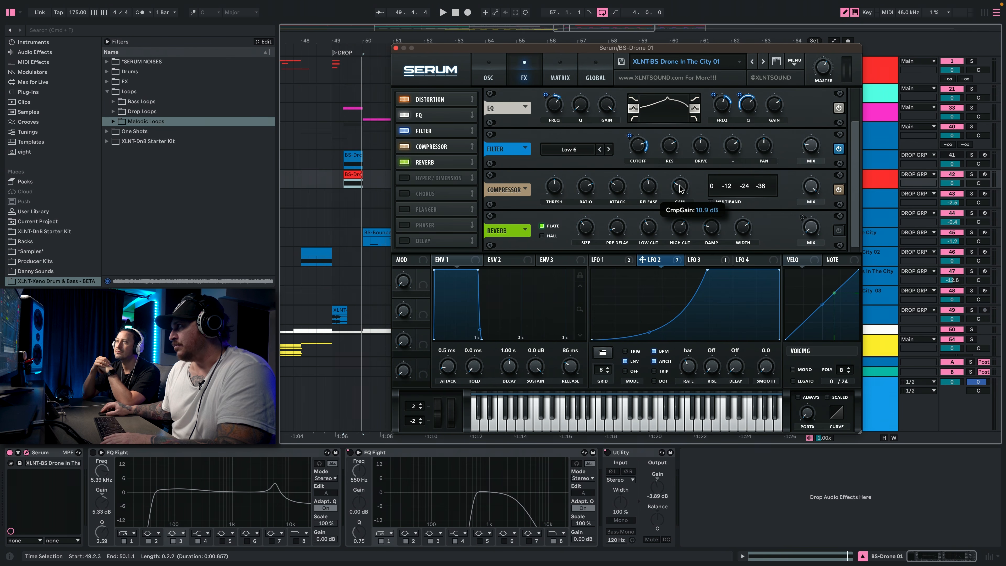
pyautogui.press('space')
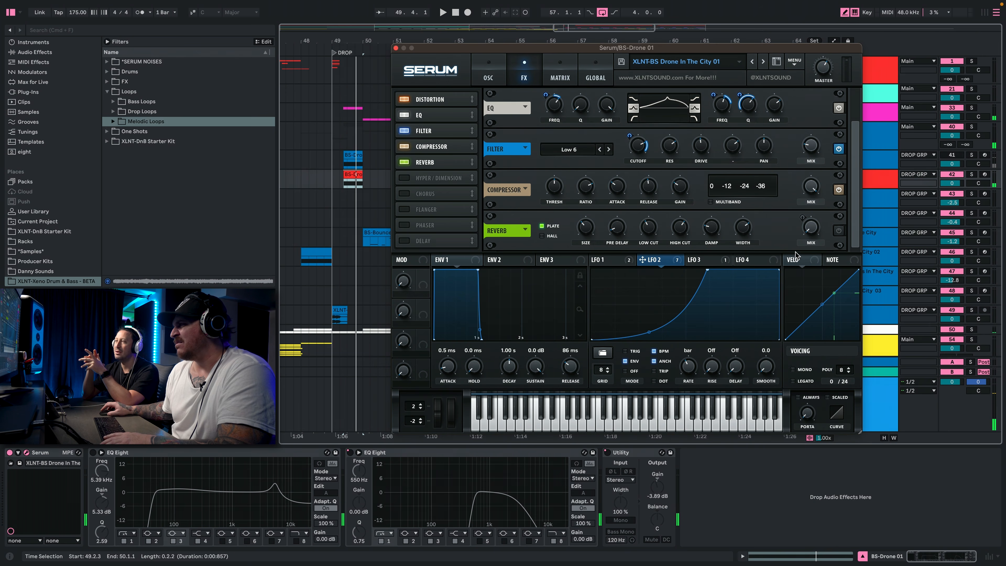
pyautogui.press('space')
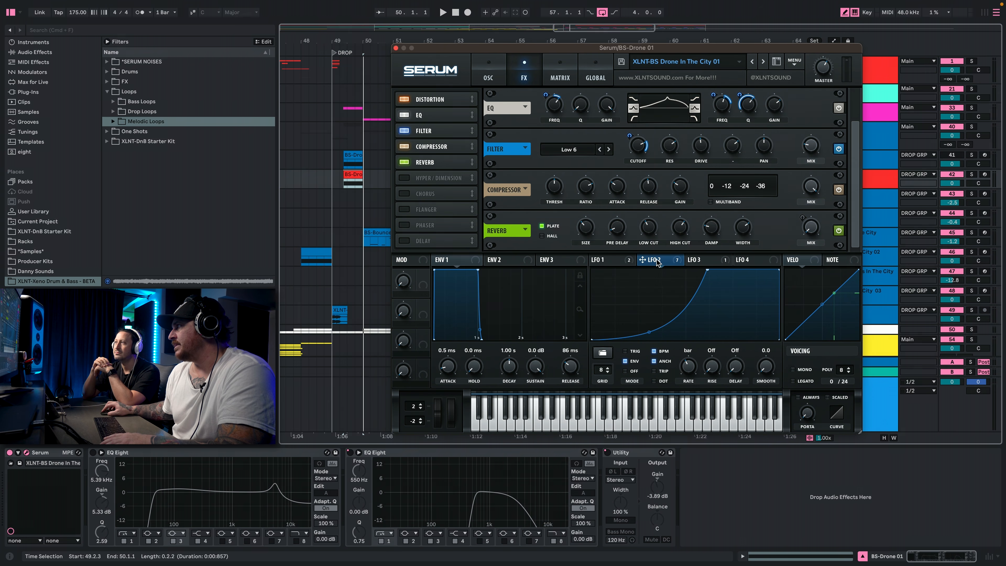
# Reactivate LFO 3's bypassed modulation of the reverb mix and play the drop, soloing the red BS-Drone 01 track.
pyautogui.click(689, 260)
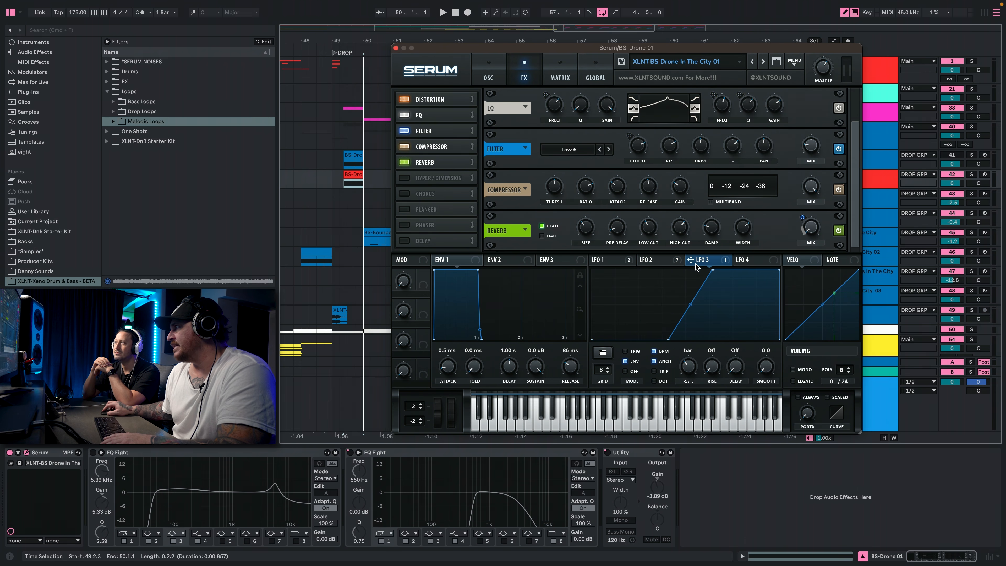
pyautogui.rightClick(804, 218)
pyautogui.click(819, 233)
pyautogui.press('space')
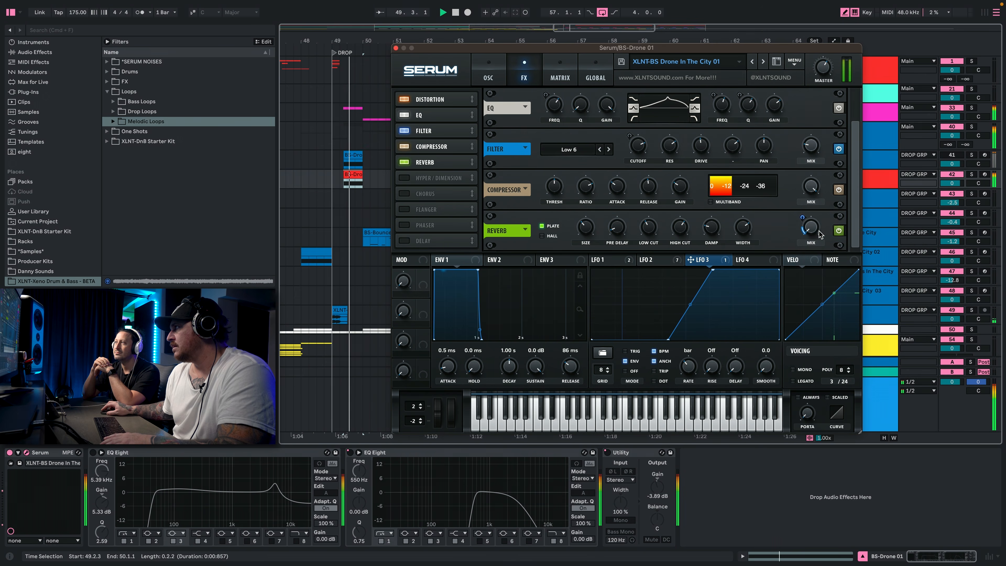
pyautogui.click(973, 175)
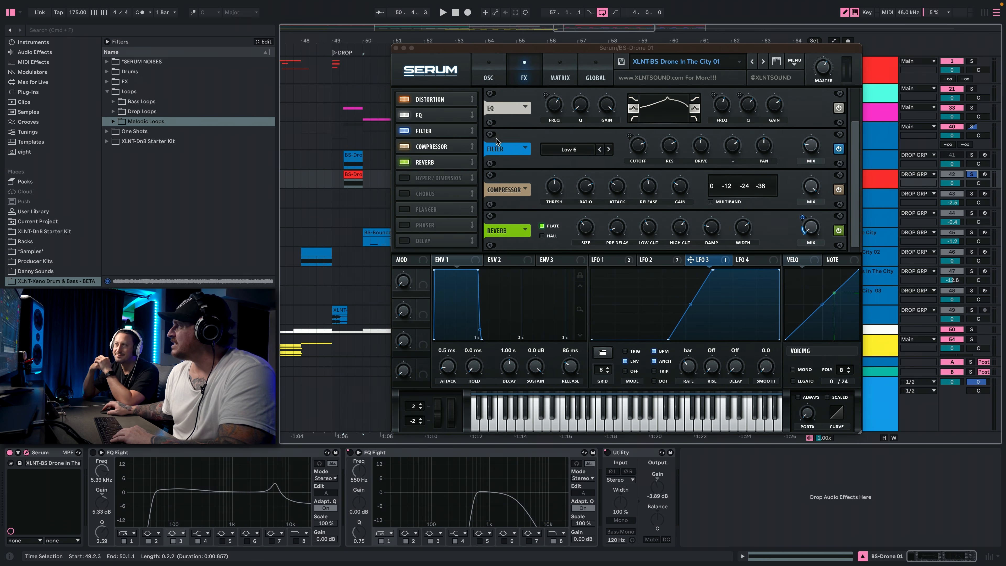
pyautogui.press('space')
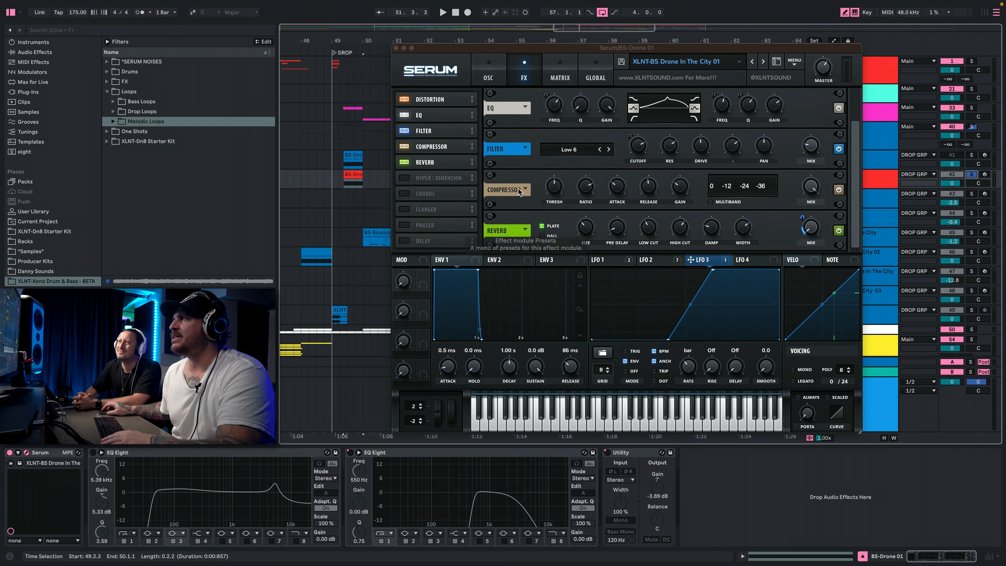
# Save the reverb effect's settings as a preset named Long Nipple Plate Reverb in the Reverb folder.
pyautogui.click(527, 231)
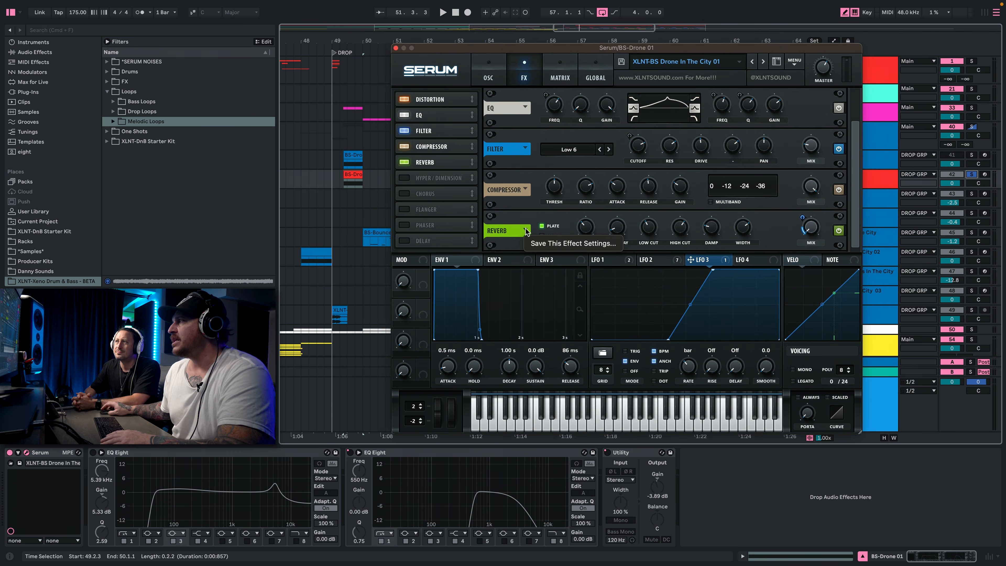
pyautogui.click(515, 232)
pyautogui.click(525, 230)
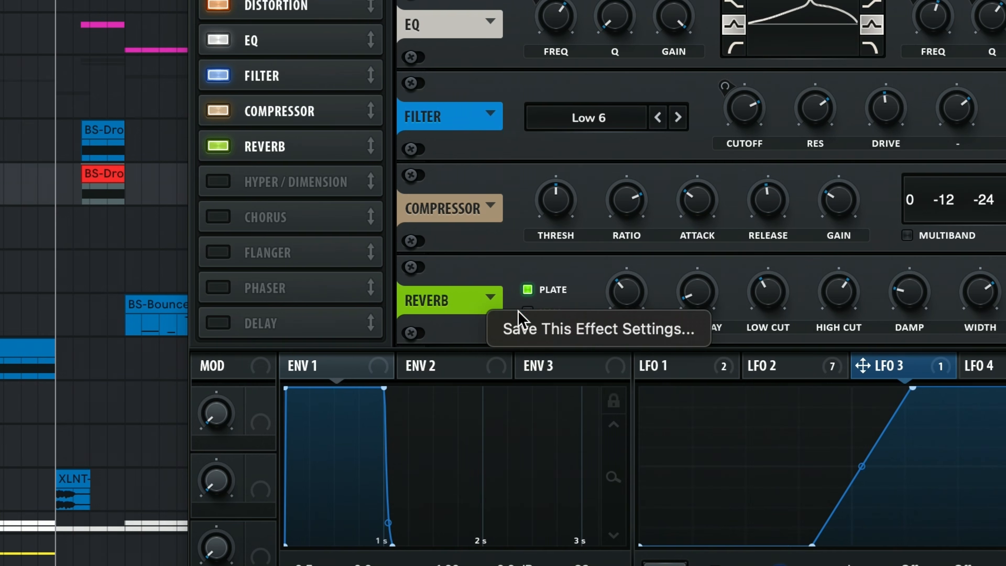
pyautogui.click(568, 249)
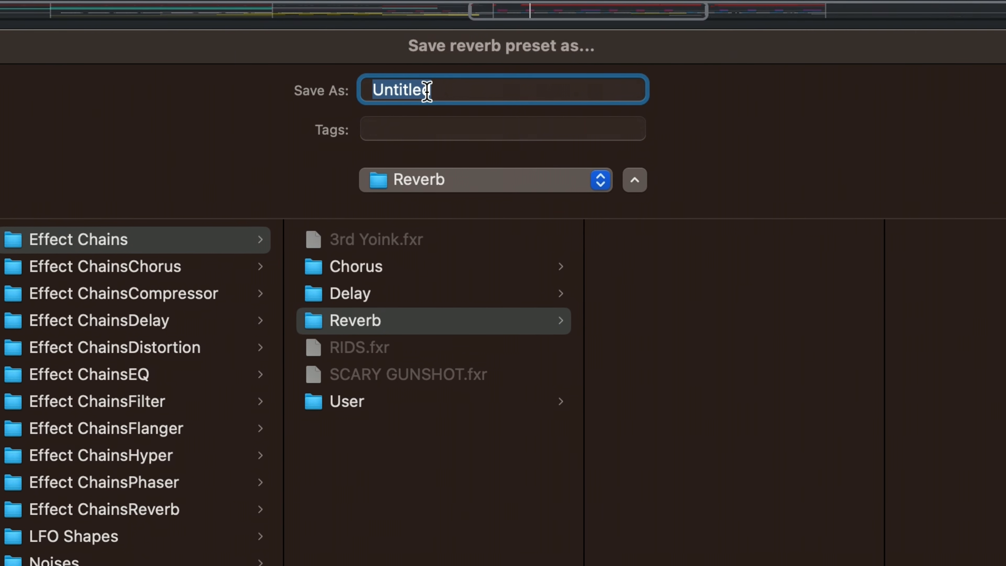
pyautogui.write('Long Nipple Platew Rev')
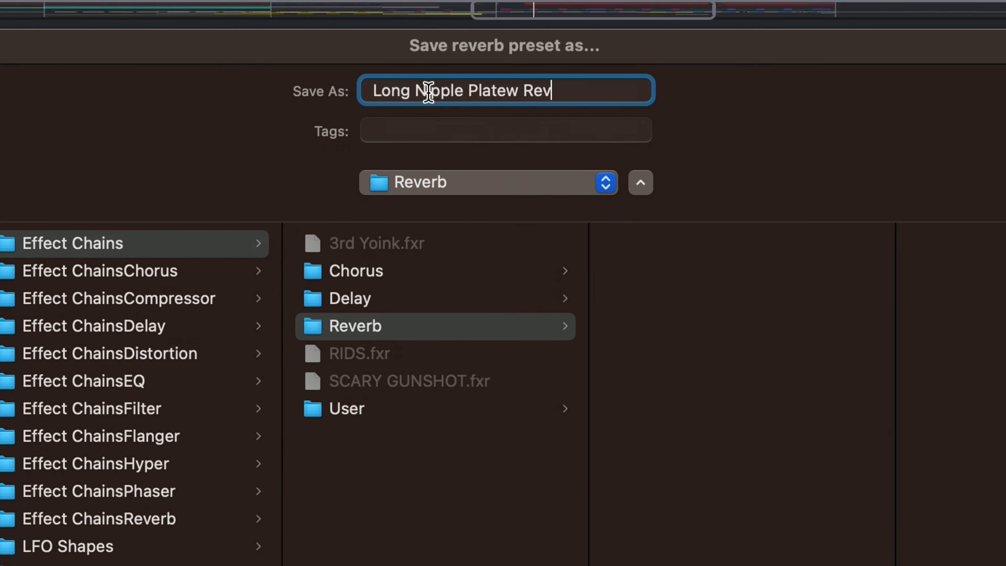
pyautogui.write('erb')
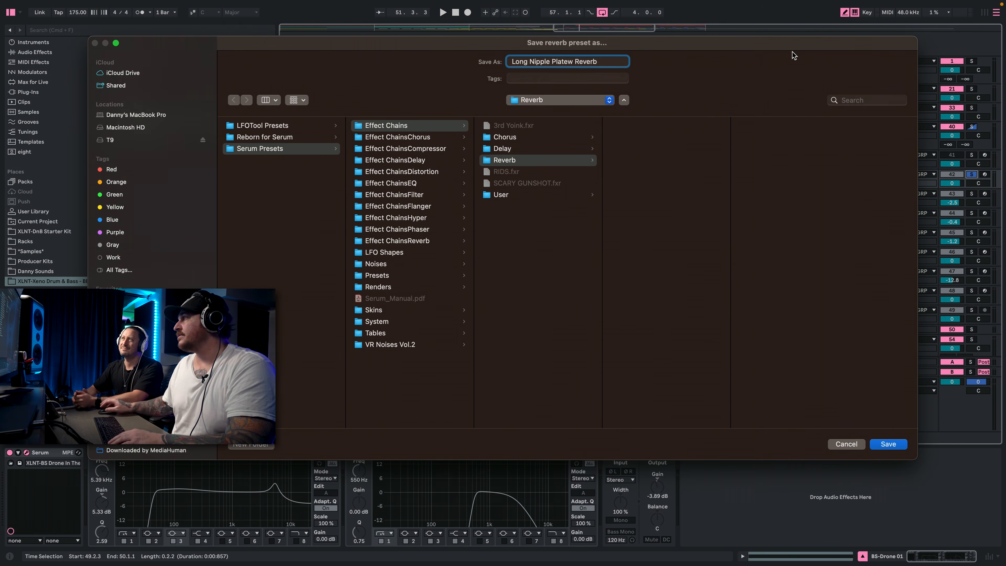
pyautogui.press('Left')
pyautogui.press('Left')
pyautogui.press('Left')
pyautogui.press('Left')
pyautogui.press('Left')
pyautogui.press('Left')
pyautogui.press('Left')
pyautogui.press('BackSpace')
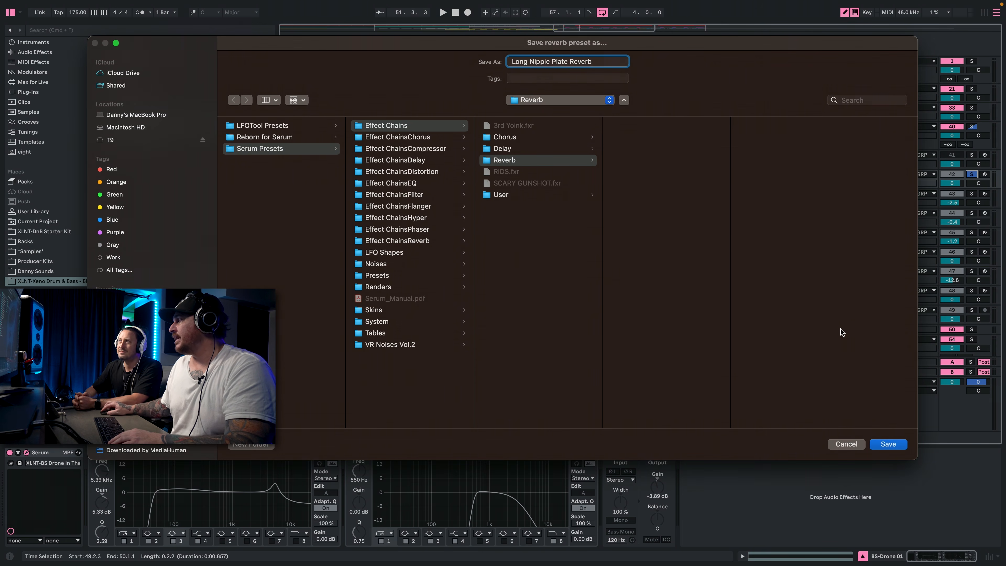
pyautogui.click(899, 449)
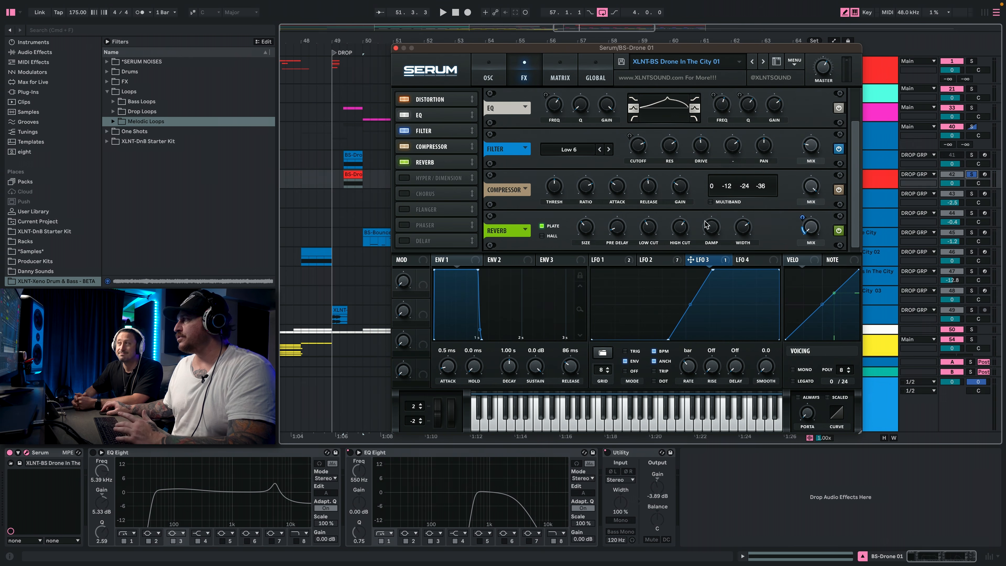
# Reactivate LFO 1's bypassed modulation of the master tuning and play the first clip of the soloed BS-Drone 01 track.
pyautogui.click(352, 175)
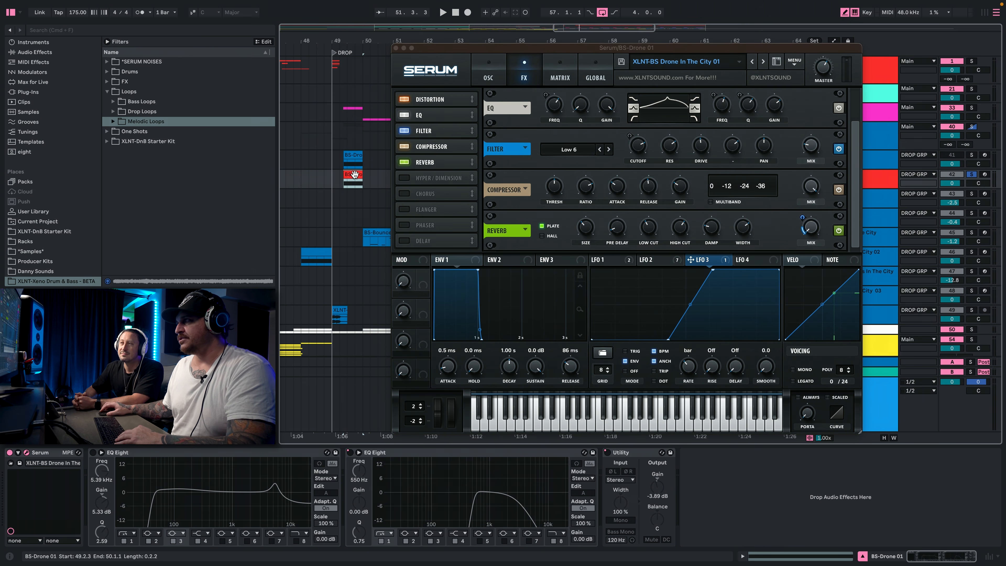
pyautogui.press('space')
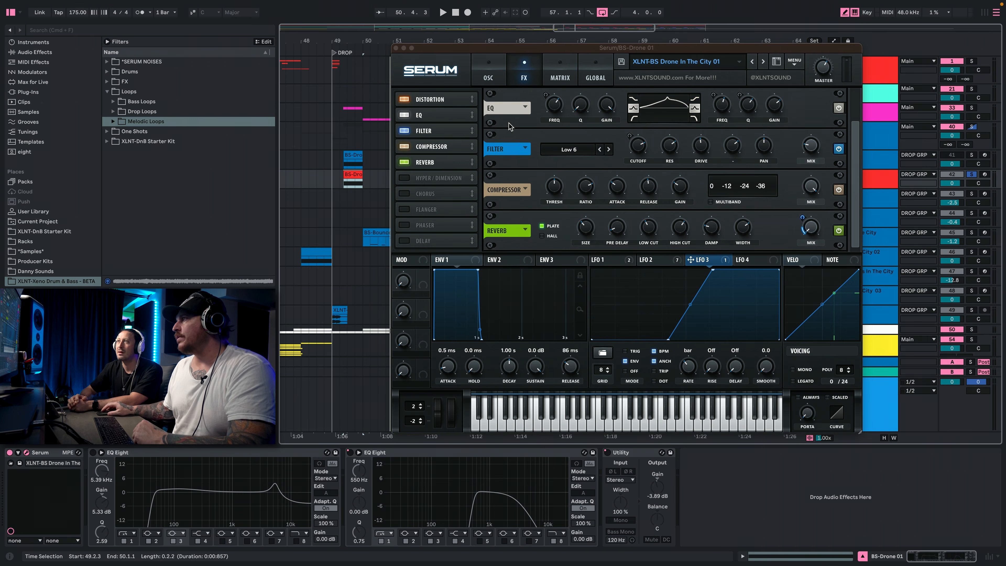
pyautogui.click(557, 80)
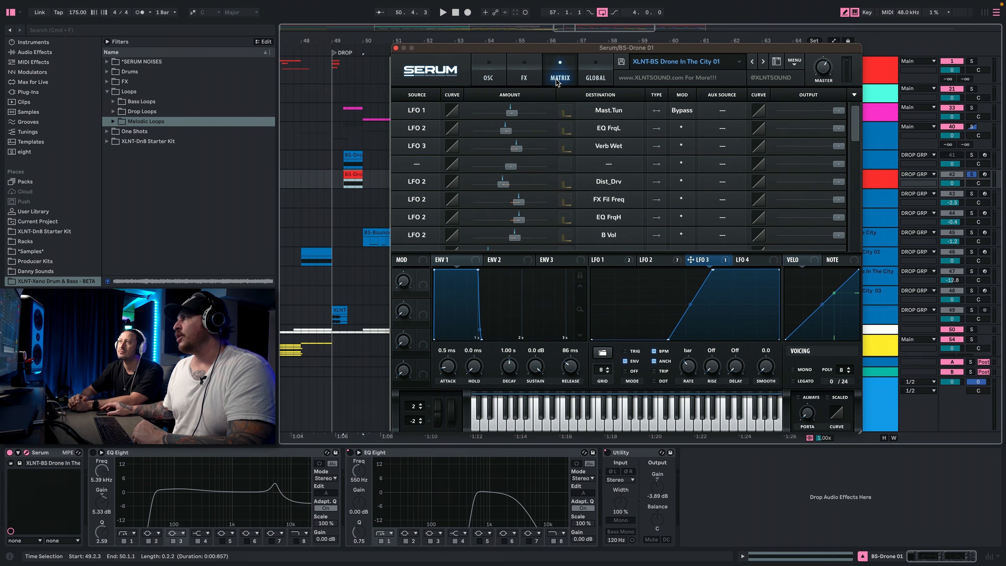
pyautogui.click(608, 260)
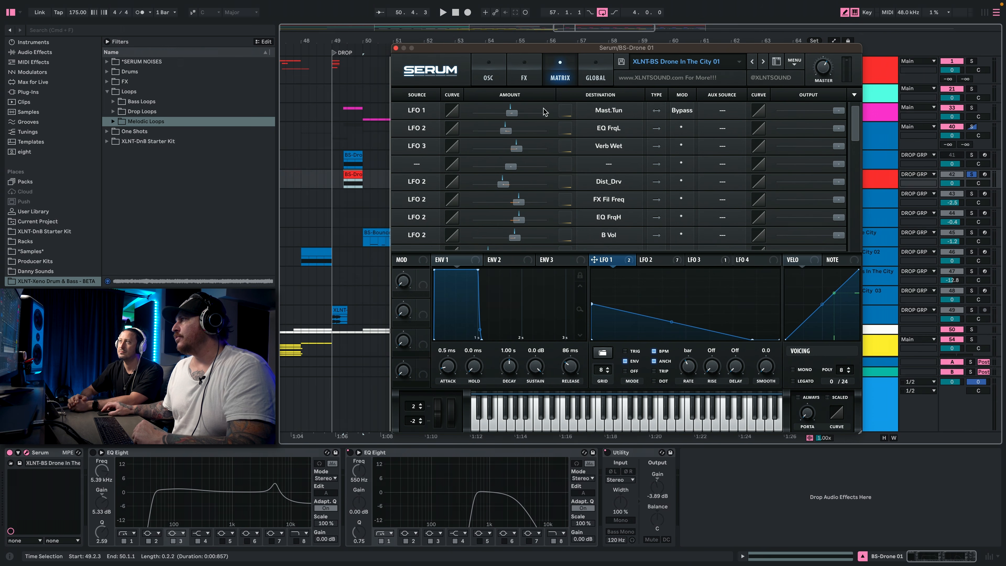
pyautogui.moveTo(508, 114)
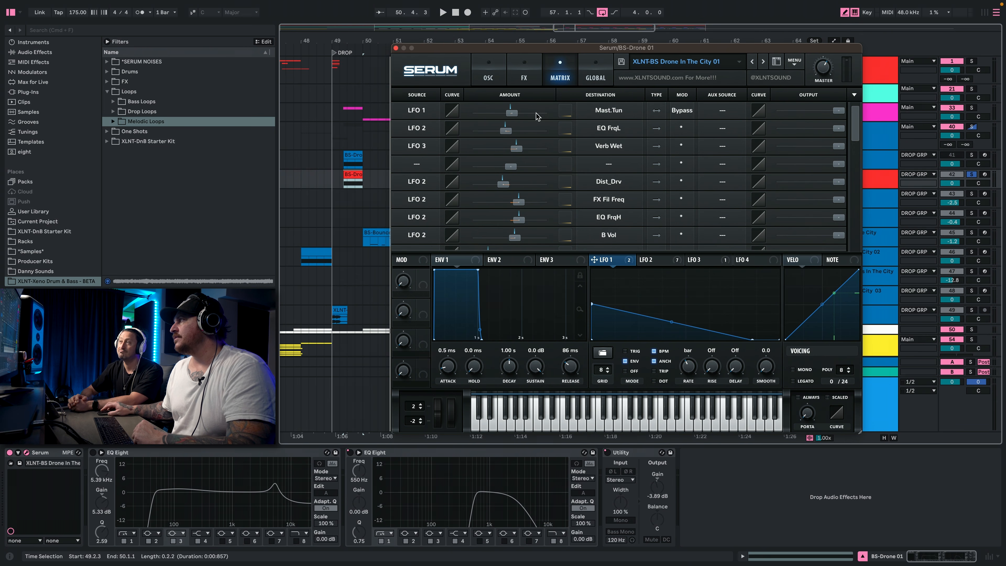
pyautogui.click(684, 113)
pyautogui.click(687, 124)
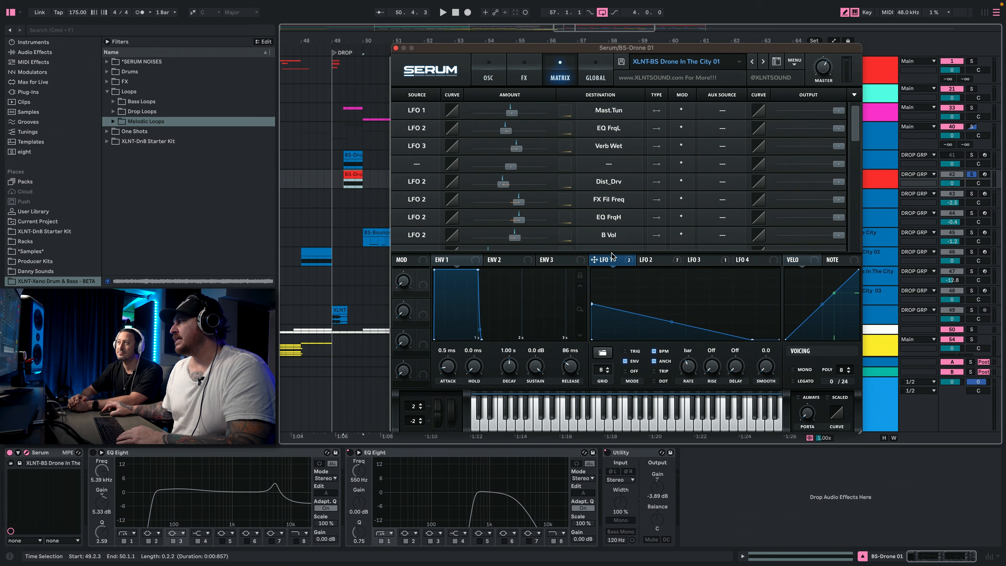
pyautogui.press('space')
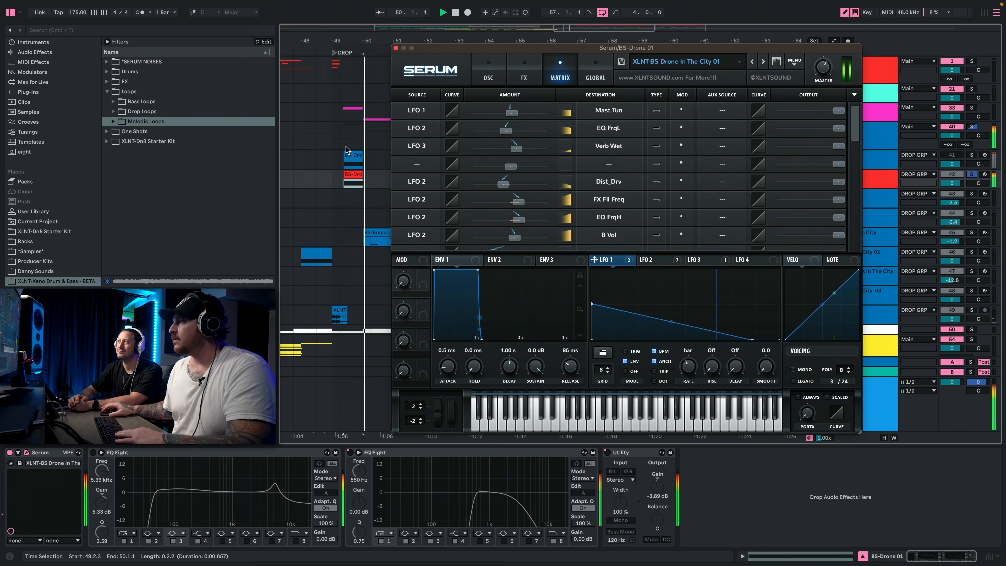
# Close the Serum window, enable the first EQ Eight on the BS-Drone 01 track, and play the clip through it.
pyautogui.click(395, 48)
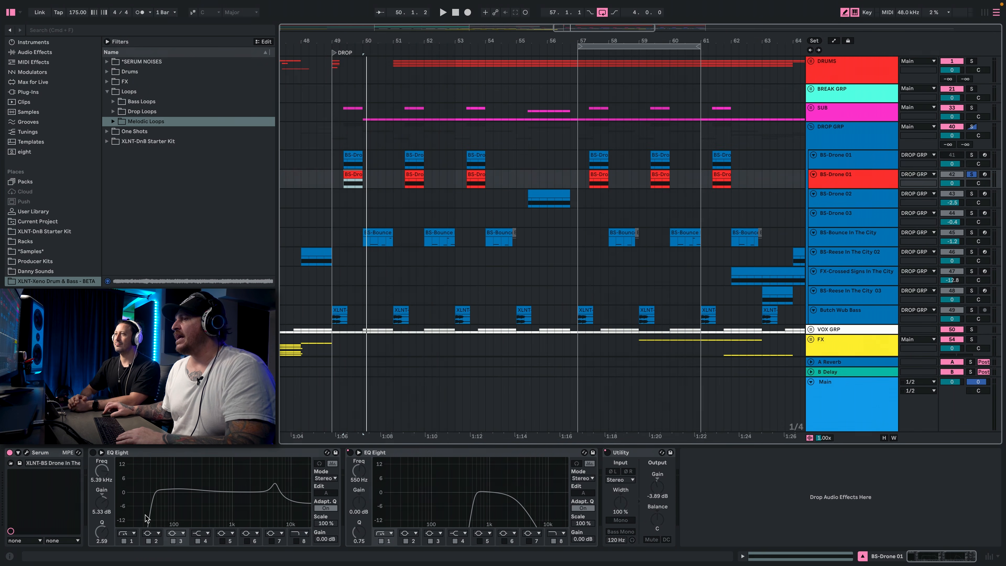
pyautogui.click(92, 452)
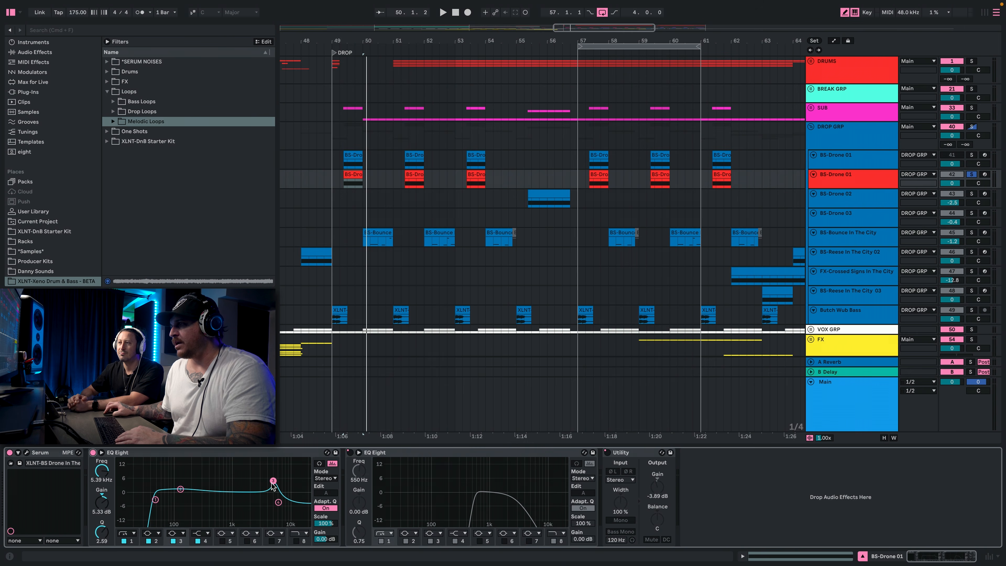
pyautogui.press('space')
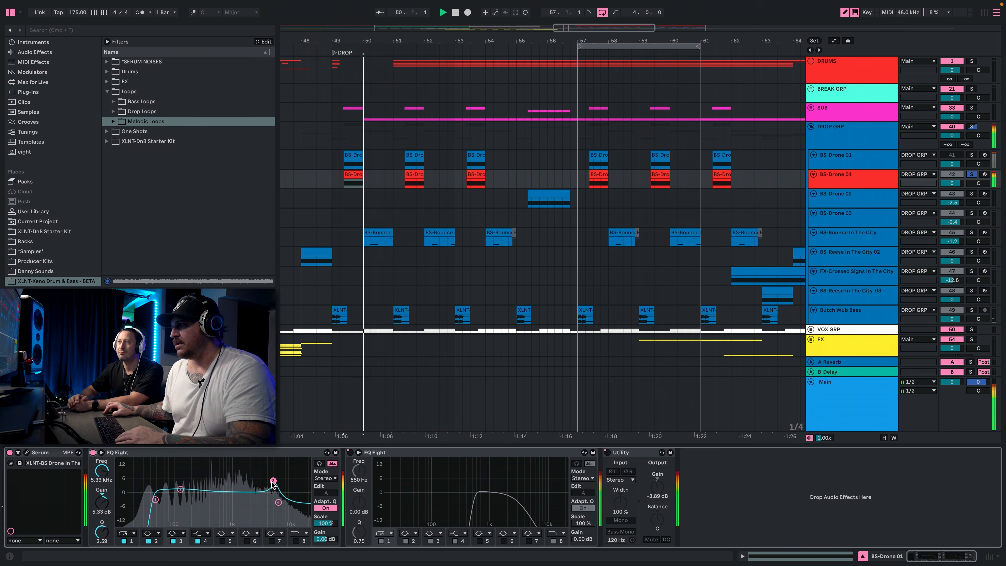
pyautogui.press('space')
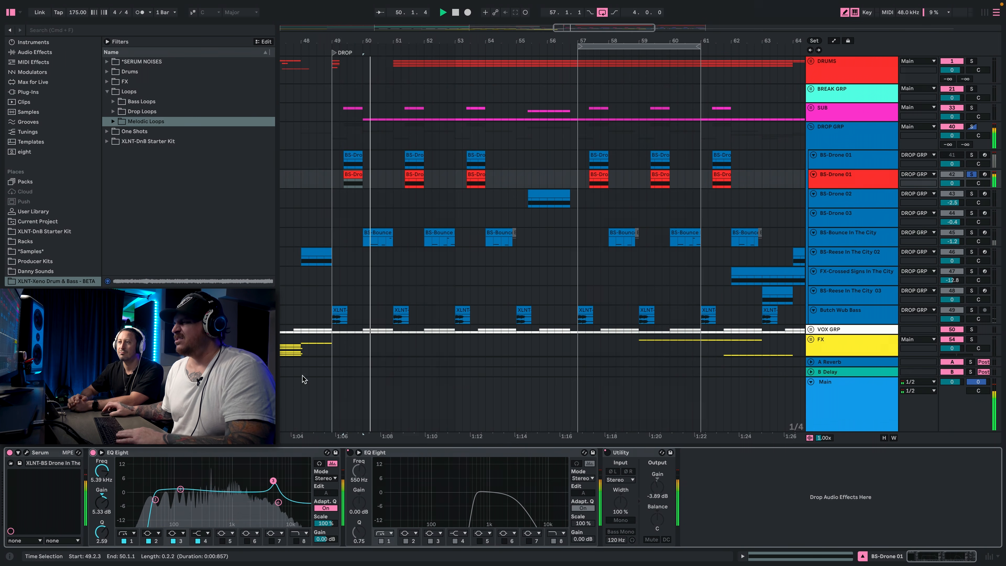
# Unsolo the BS-Drone 01 track, play the full mix from just before the drop, and select the BS-Drone 02 clip.
pyautogui.click(971, 175)
pyautogui.click(318, 184)
pyautogui.press('space')
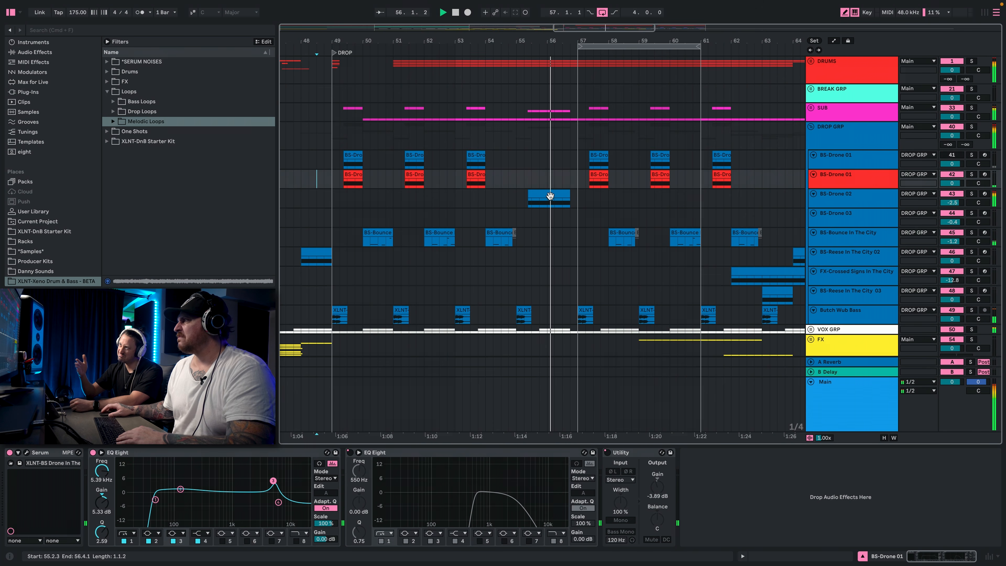
pyautogui.click(539, 201)
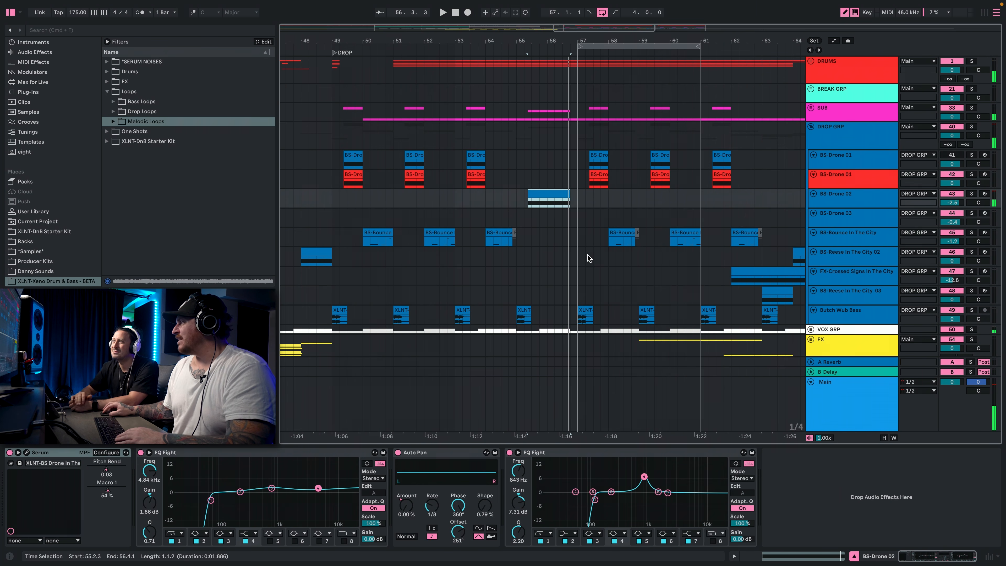
# Solo the BS-Reese In The City 02 track and play its clip at bar 48.
pyautogui.hscroll(-2, 586, 254)
pyautogui.click(342, 250)
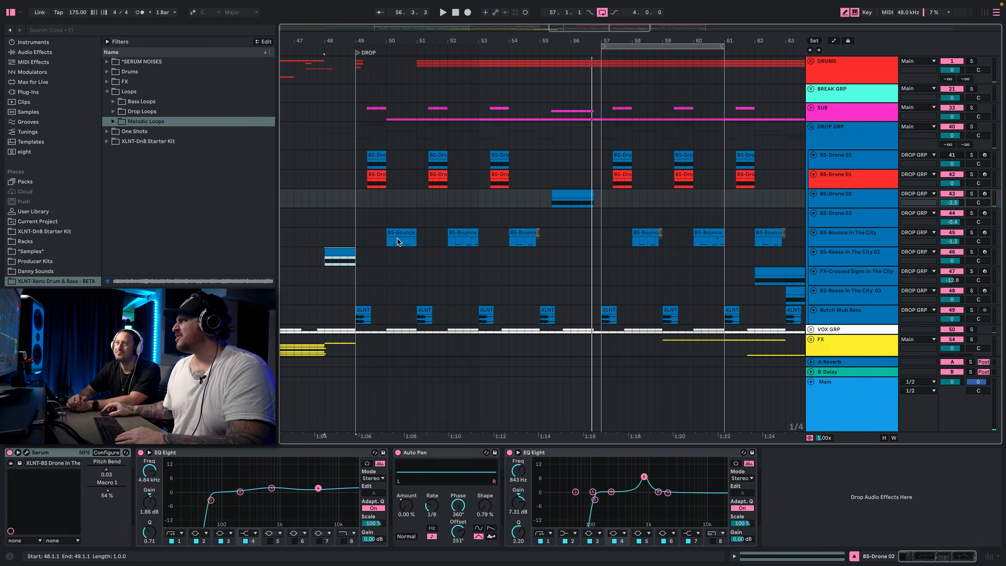
pyautogui.press('space')
pyautogui.click(972, 252)
pyautogui.press('space')
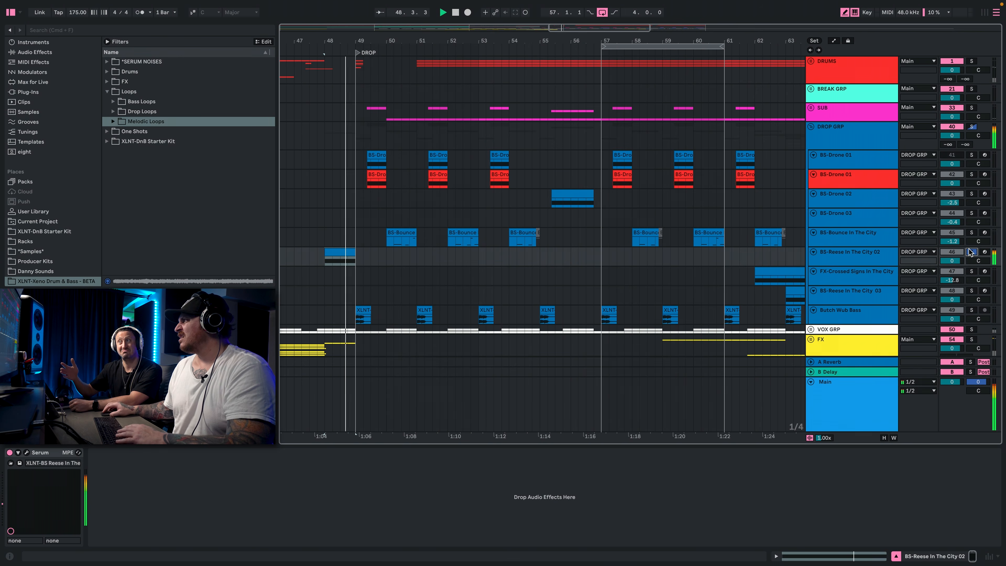